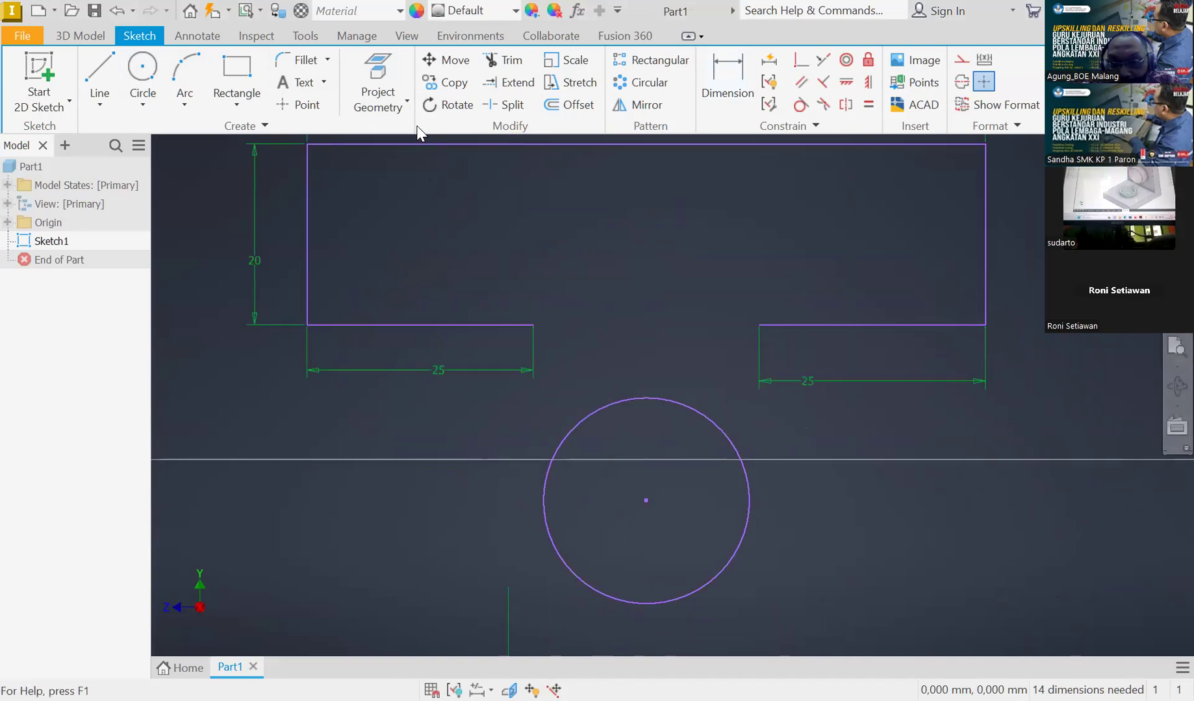
Dimension the circle's diameter and set it to 20 mm
left_click(727, 81)
left_click(655, 407)
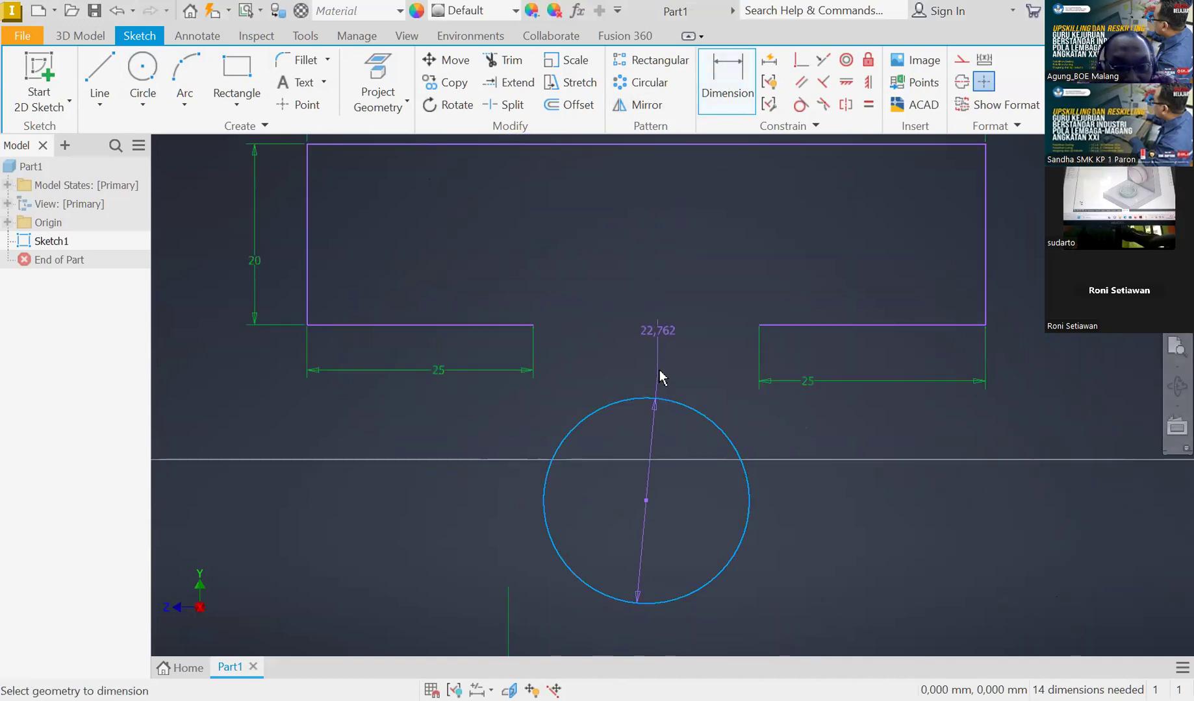
left_click(659, 376)
type("25")
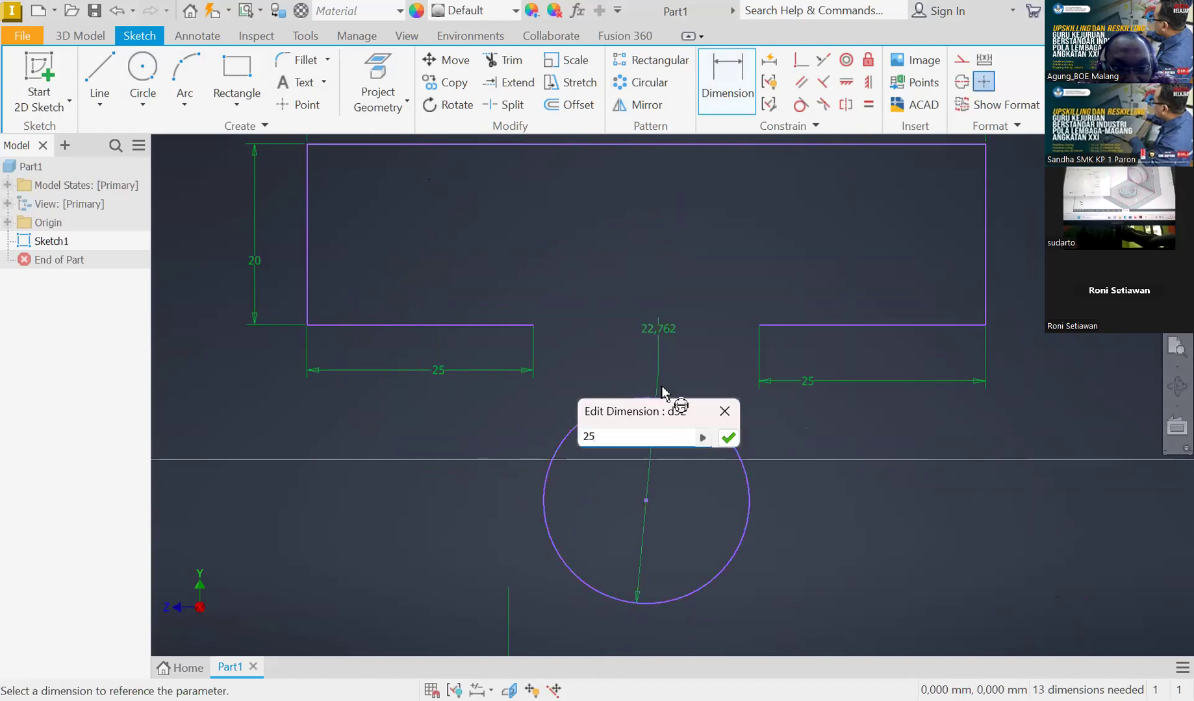
key("Return")
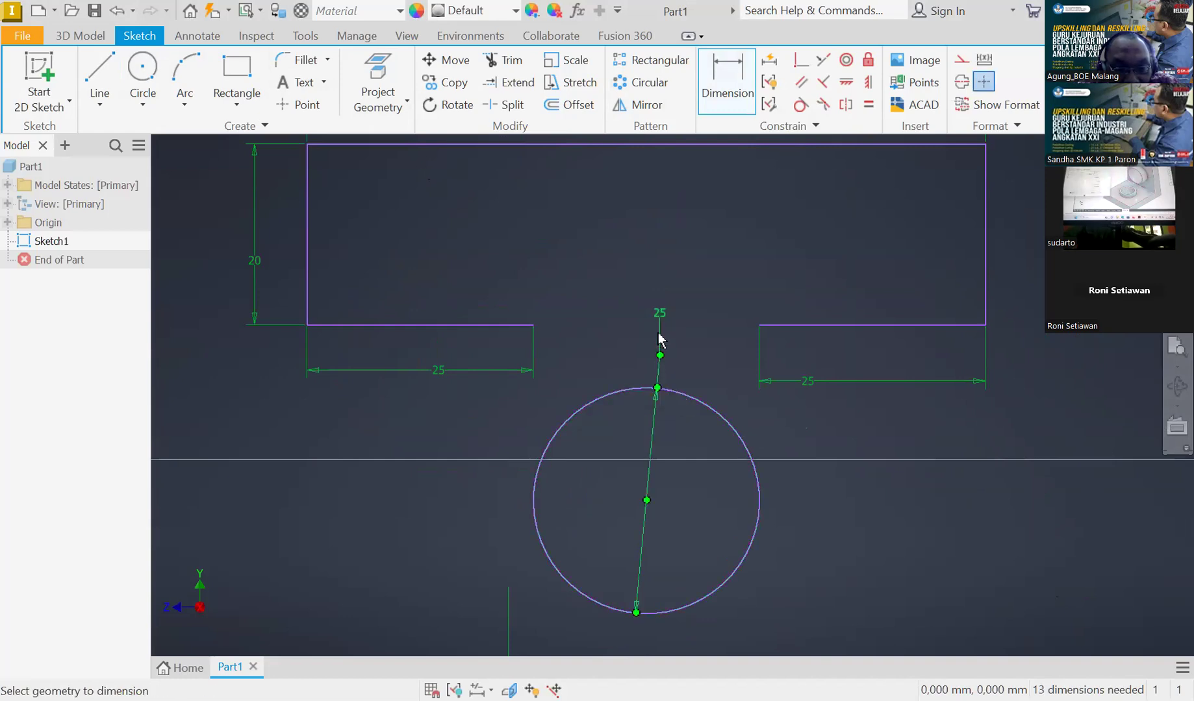
left_click(660, 315)
type("20")
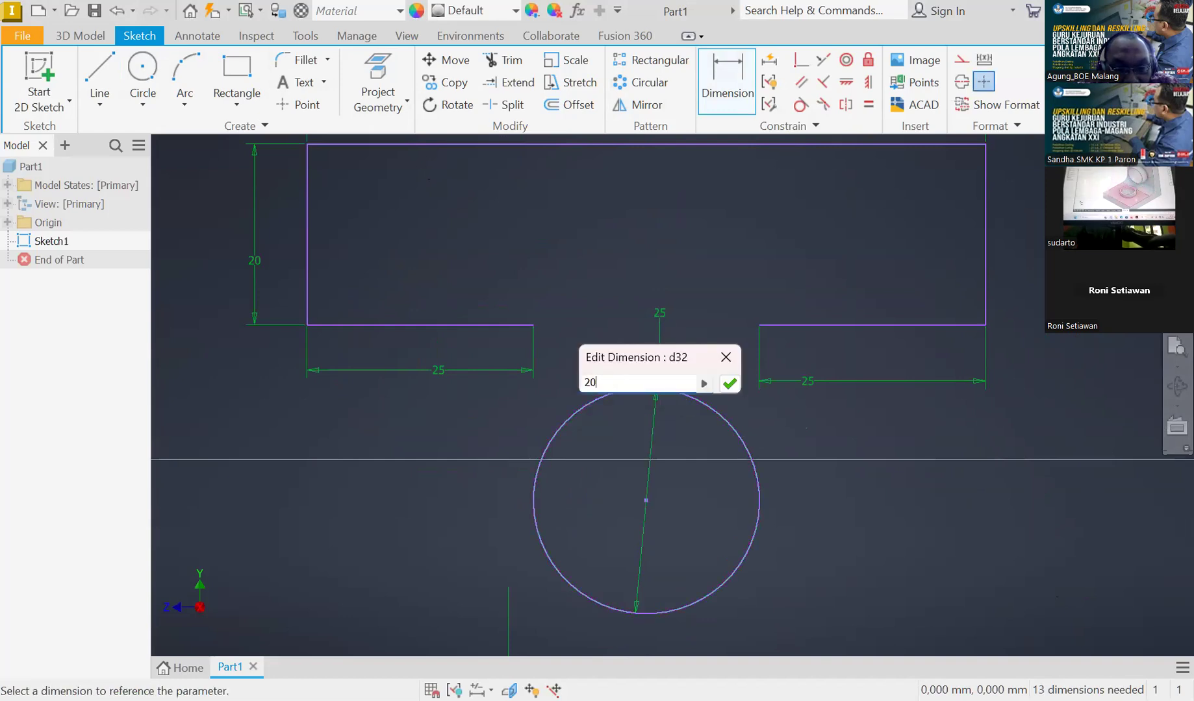
key("Return")
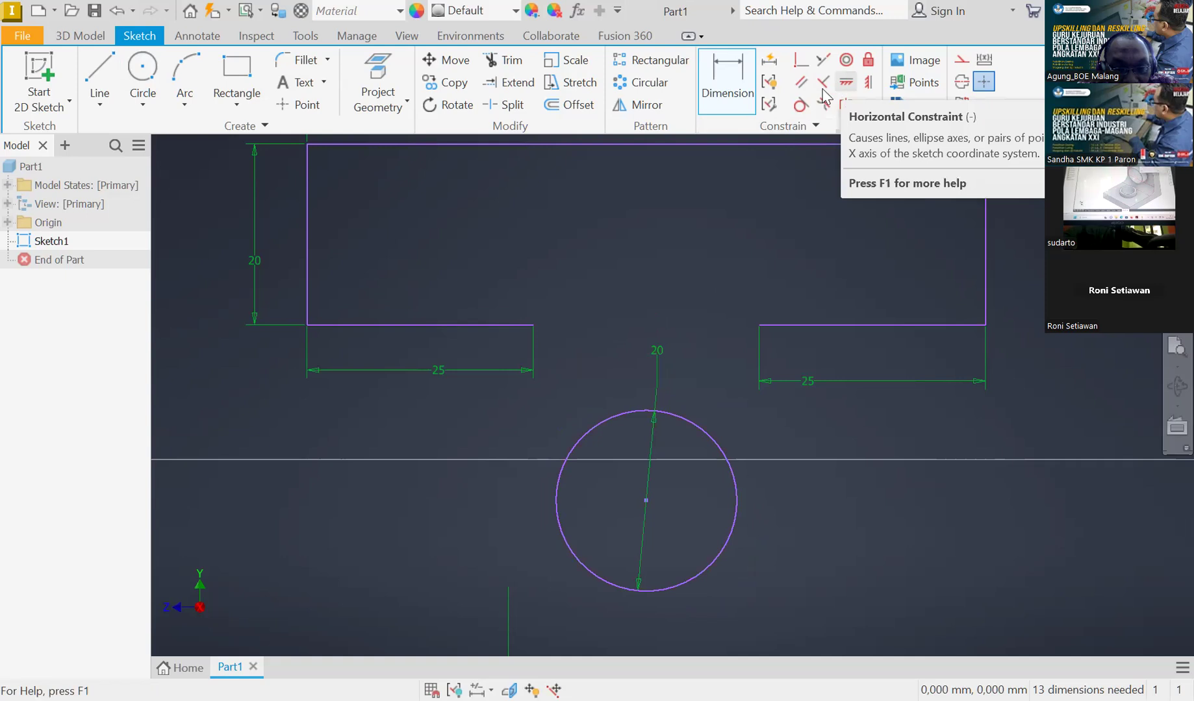
Constrain the circle's centre horizontally level with the inner end of the right bottom edge of the slotted plate
left_click(869, 90)
left_click(646, 500)
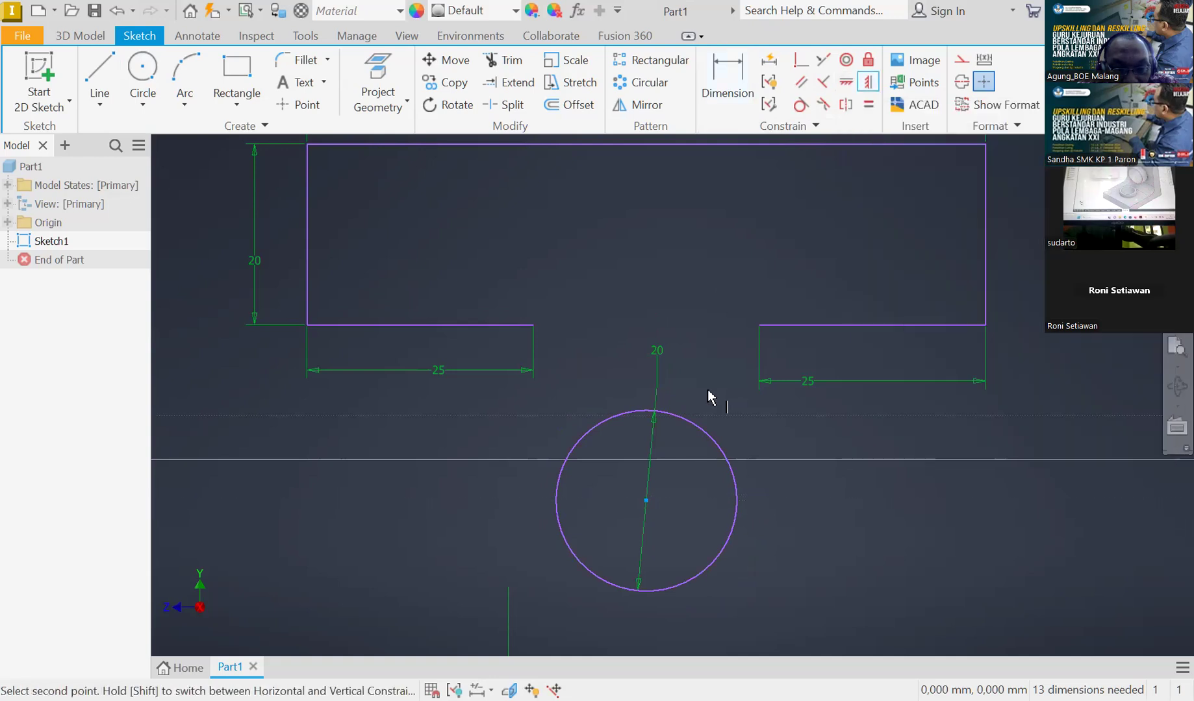
left_click(758, 325)
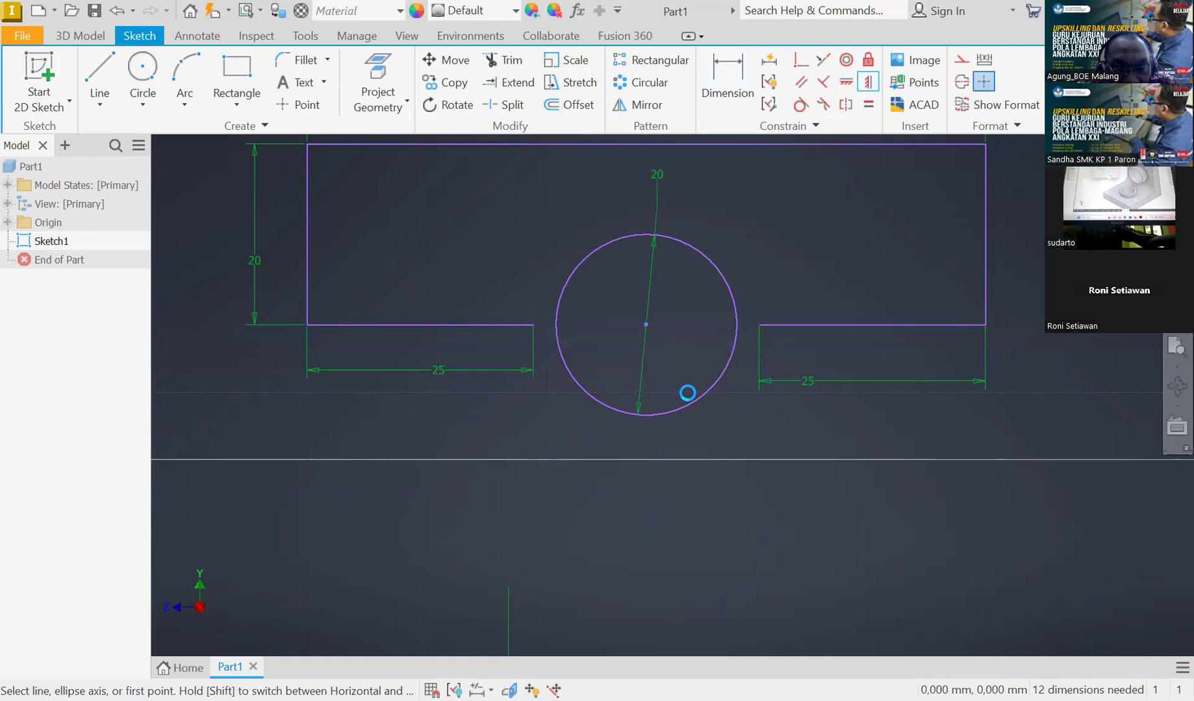
scroll(643, 285, "down", 2)
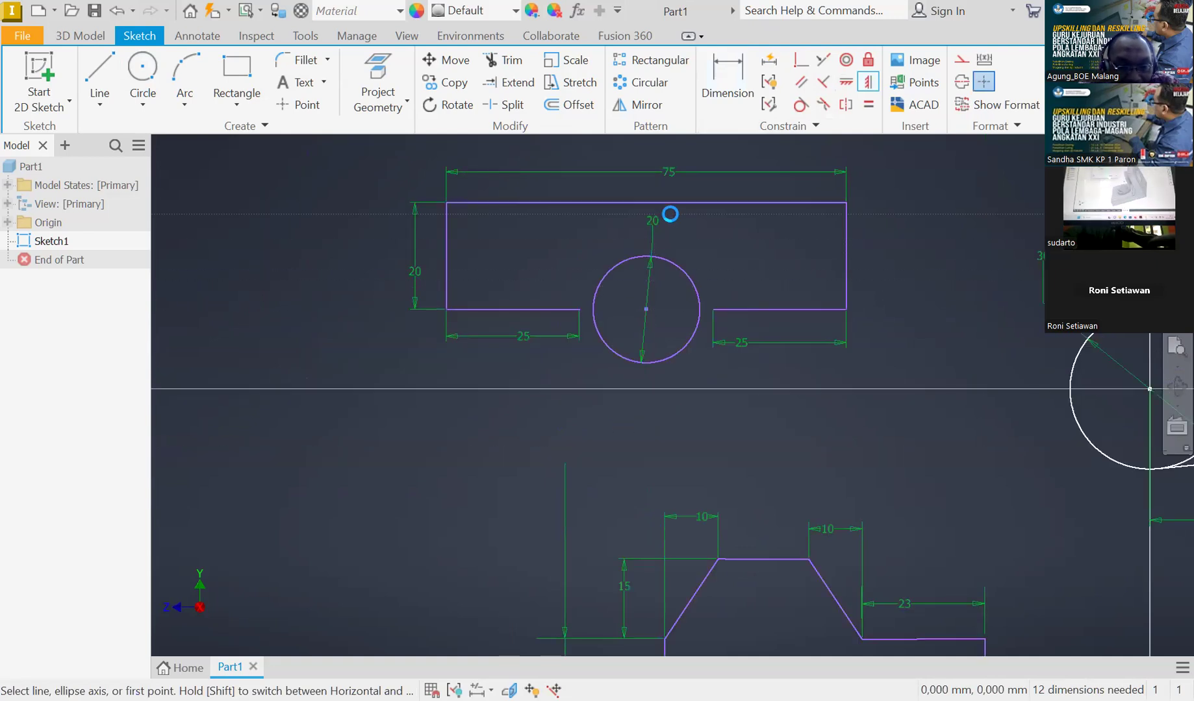
scroll(670, 215, "up", 2)
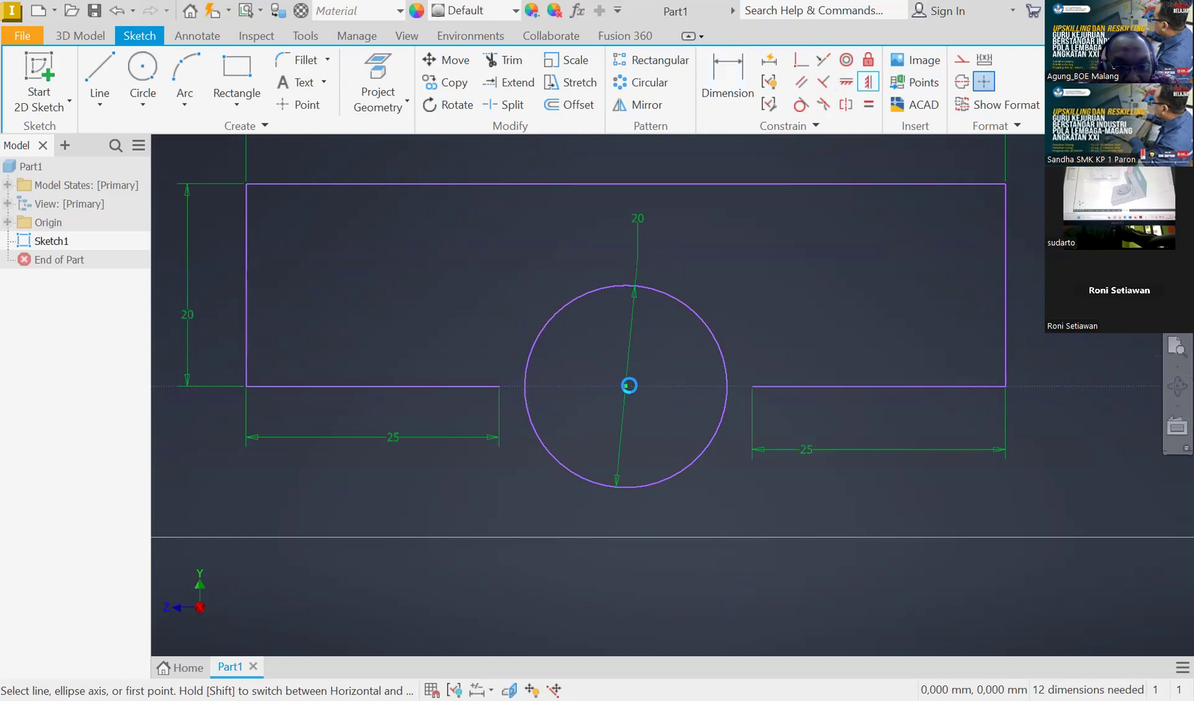
key("Escape")
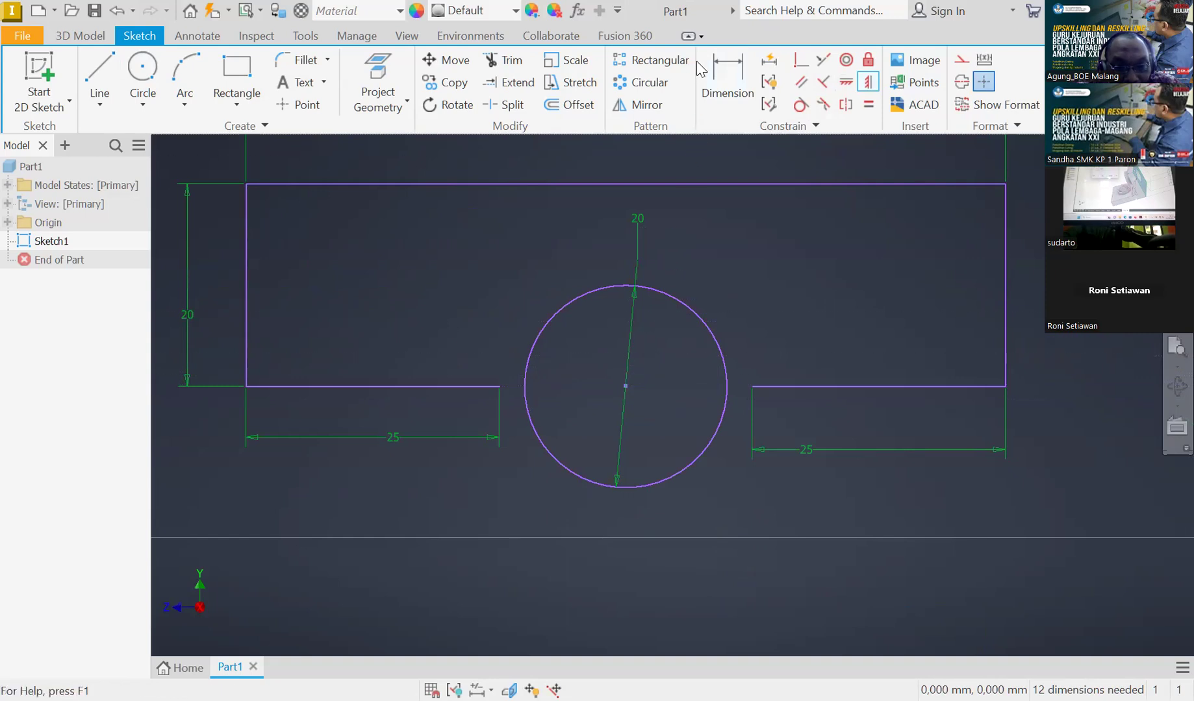
Draw a three-sided polygon about 107 mm wide to the left of the slotted plate sketch
scroll(676, 293, "up", 3)
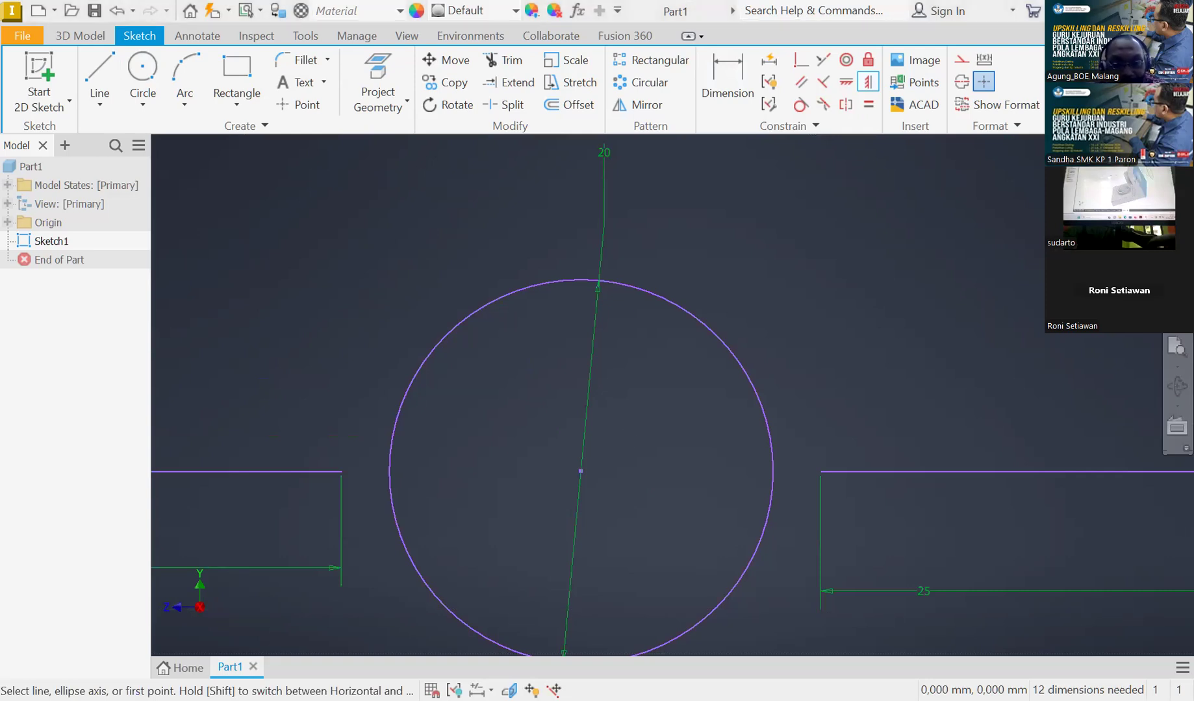
scroll(641, 447, "down", 5)
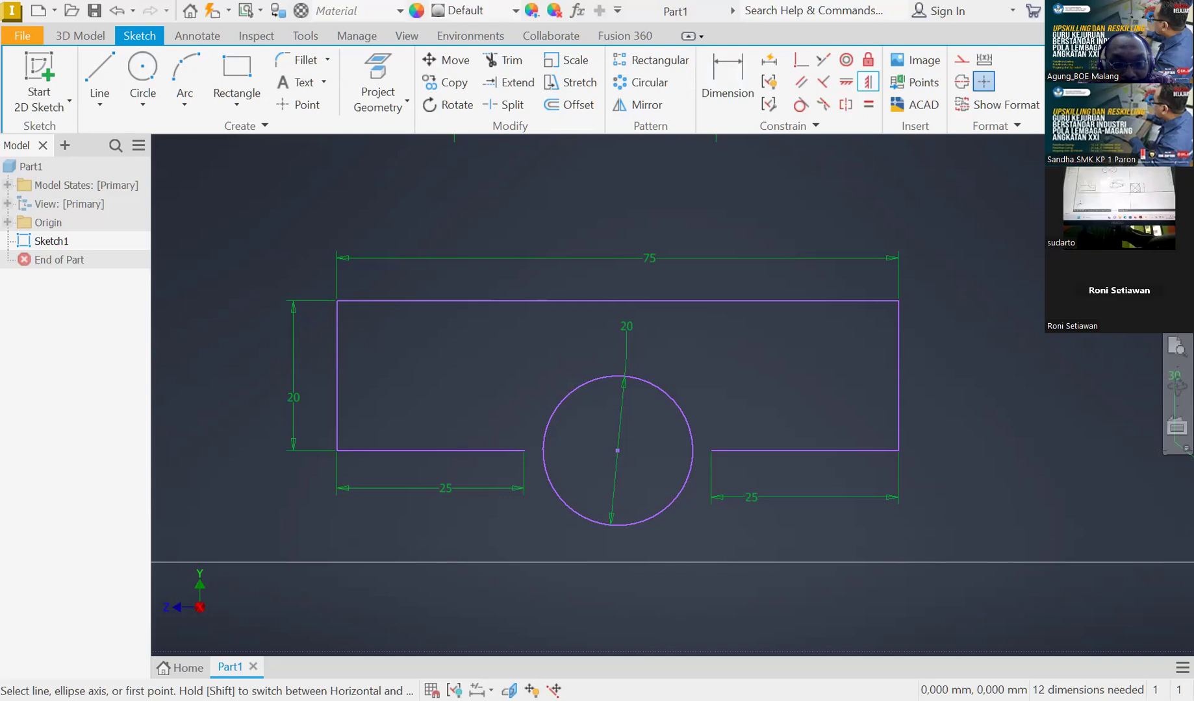
scroll(538, 286, "down", 6)
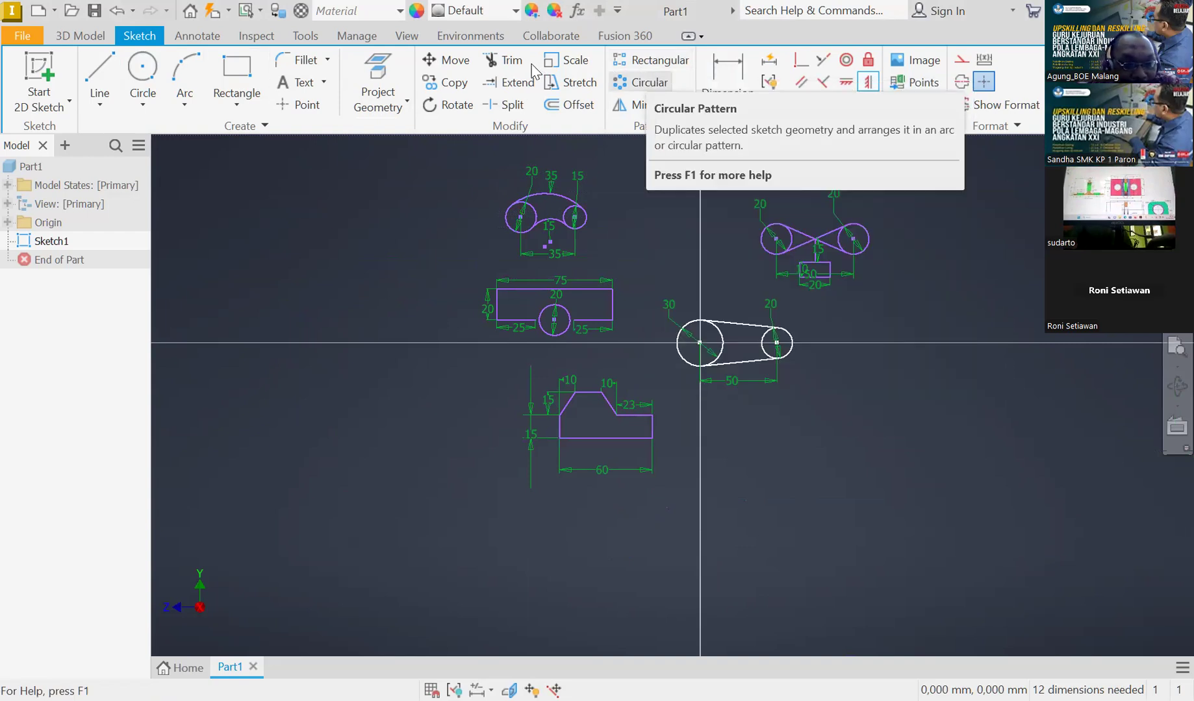
left_click(236, 104)
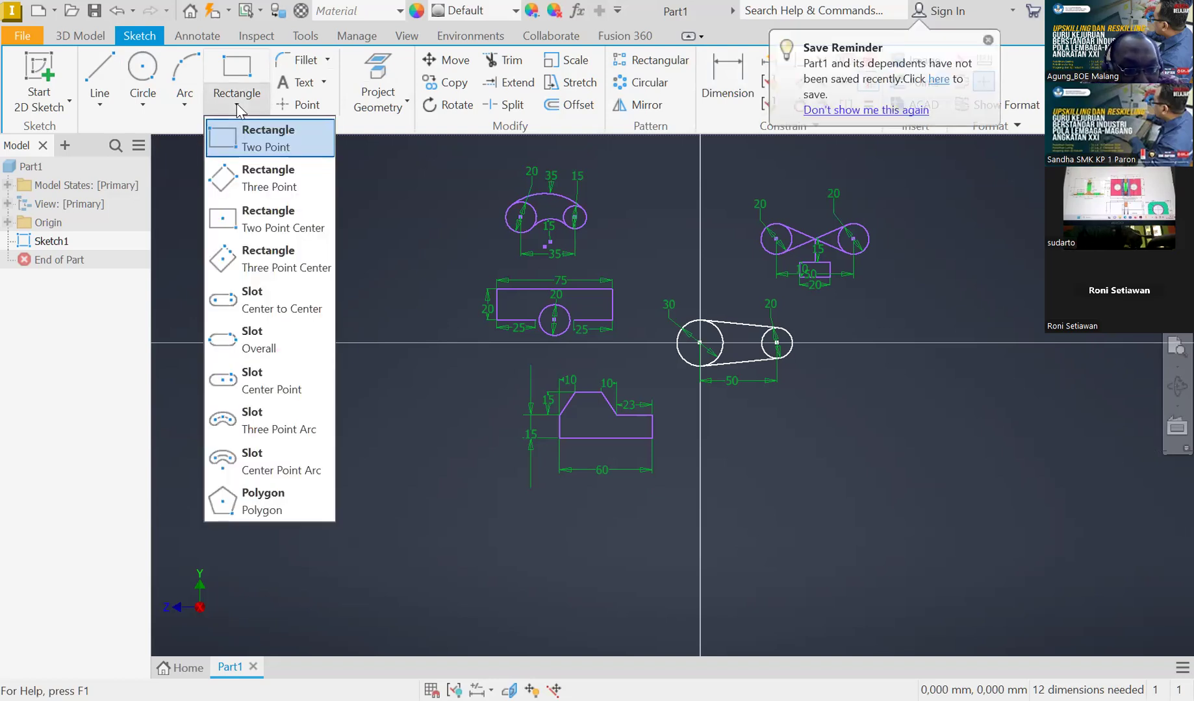
left_click(271, 508)
type("3")
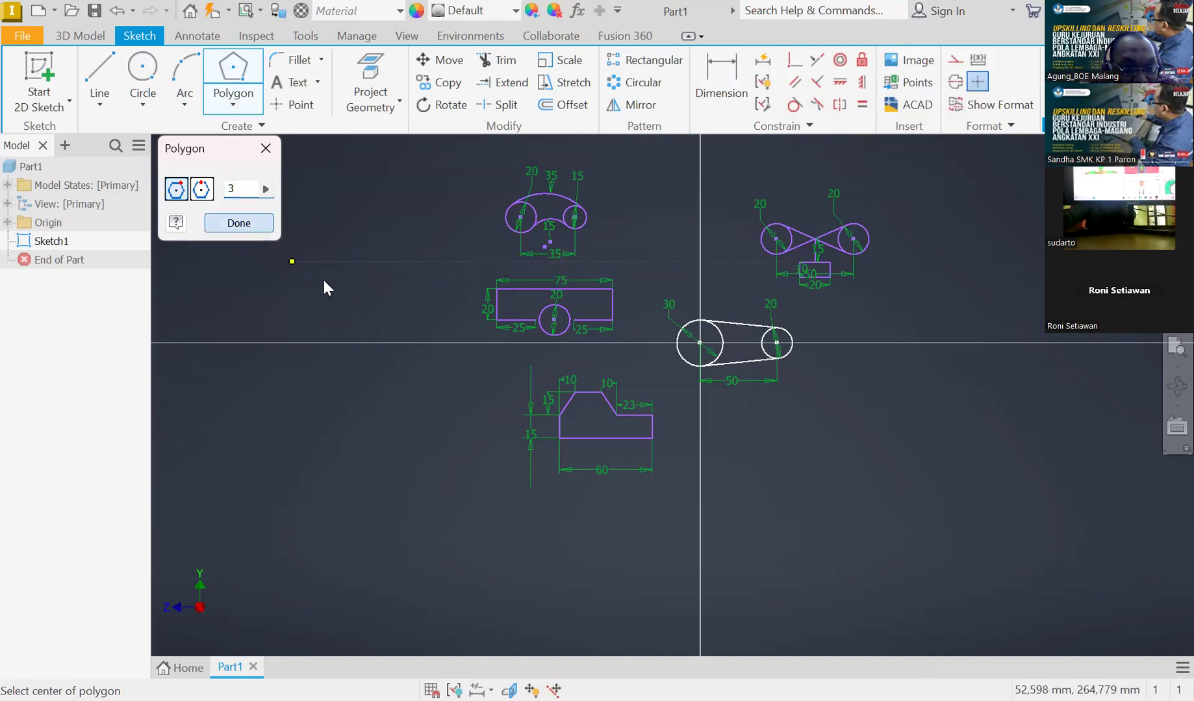
key("Escape")
left_click(233, 103)
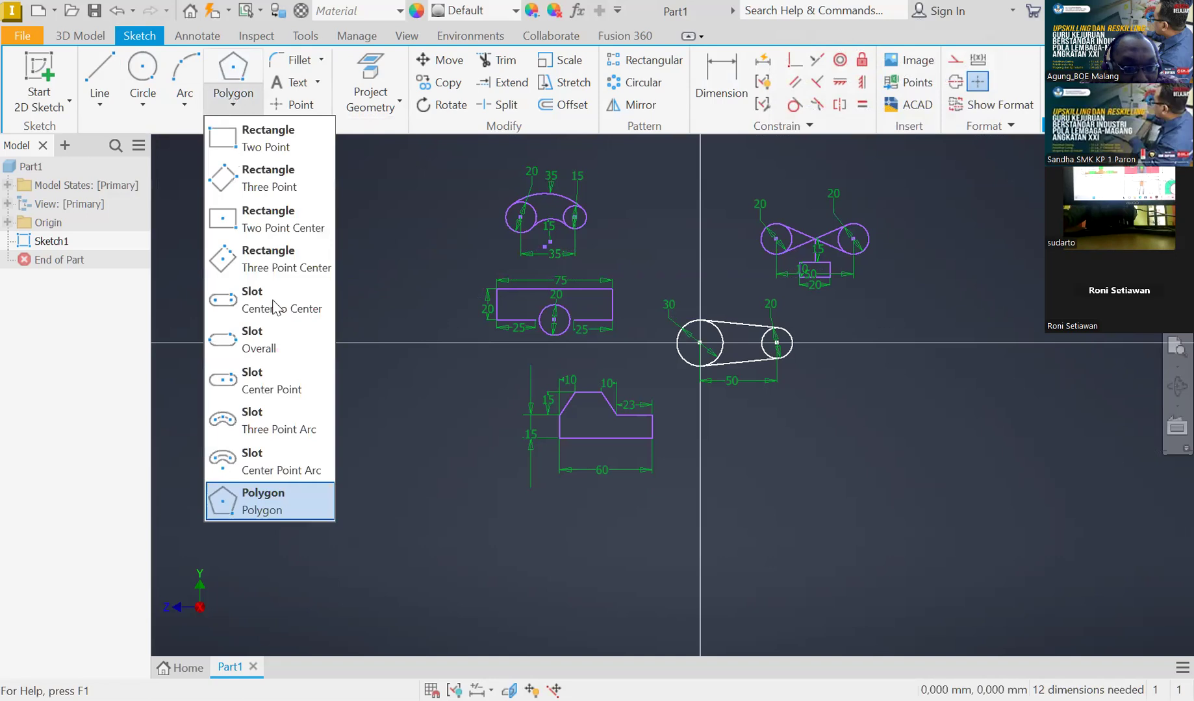
left_click(275, 486)
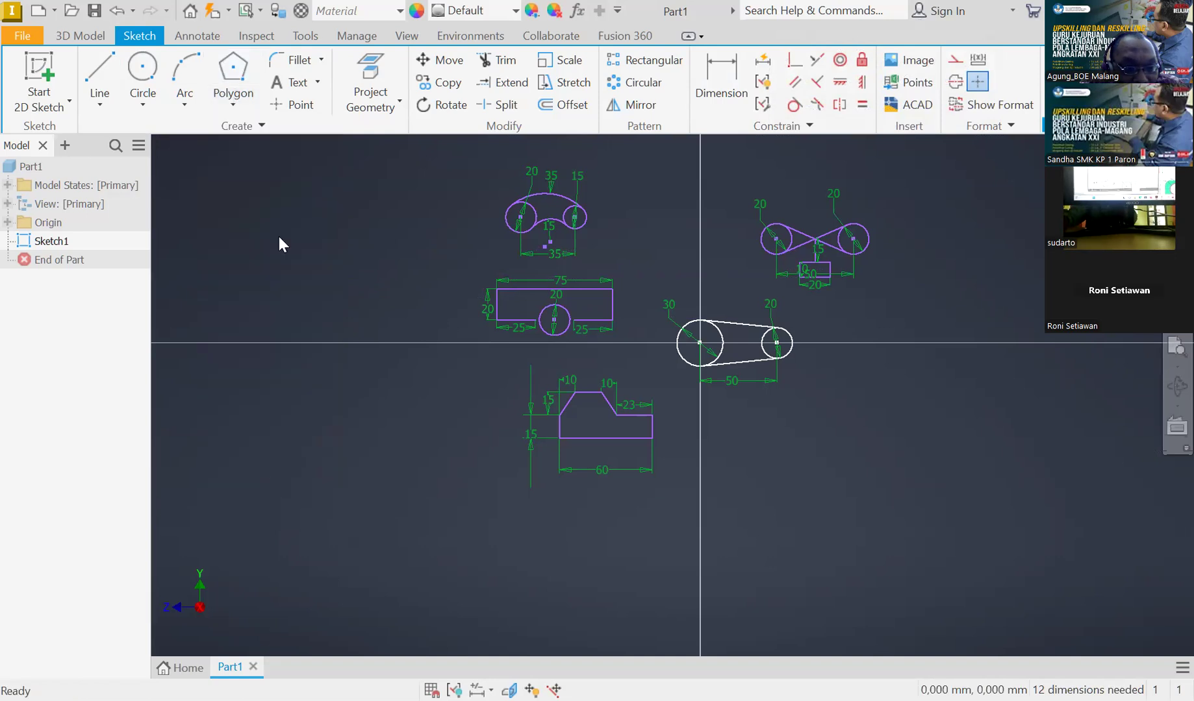
left_click(335, 295)
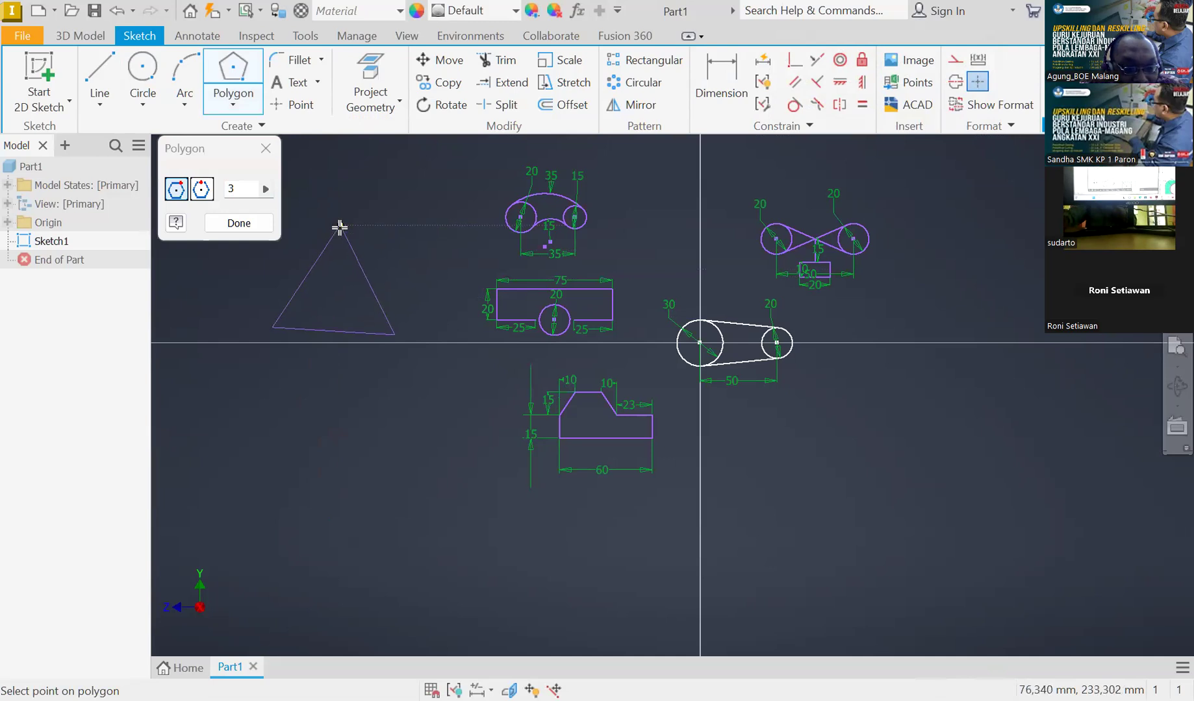
left_click(336, 390)
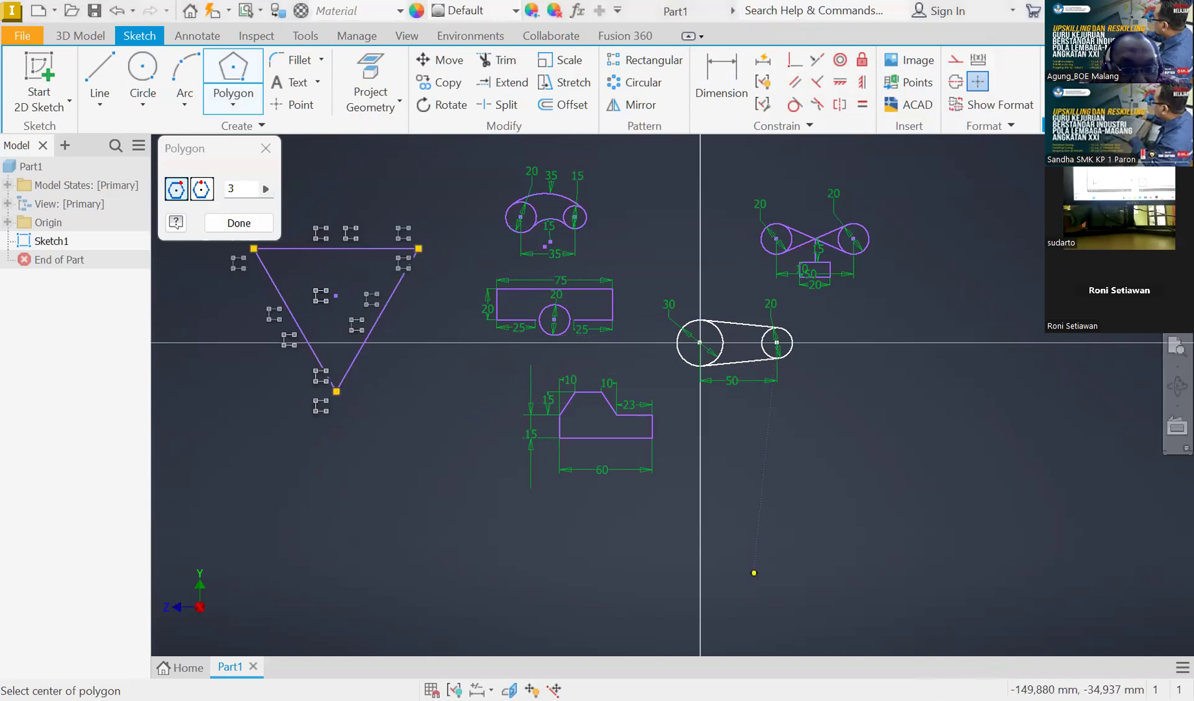
Dimension the triangle's top edge to 43,5 mm
scroll(317, 273, "down", 3)
scroll(279, 280, "up", 8)
scroll(293, 277, "down", 4)
left_click(721, 82)
left_click(437, 198)
left_click(440, 174)
type("43")
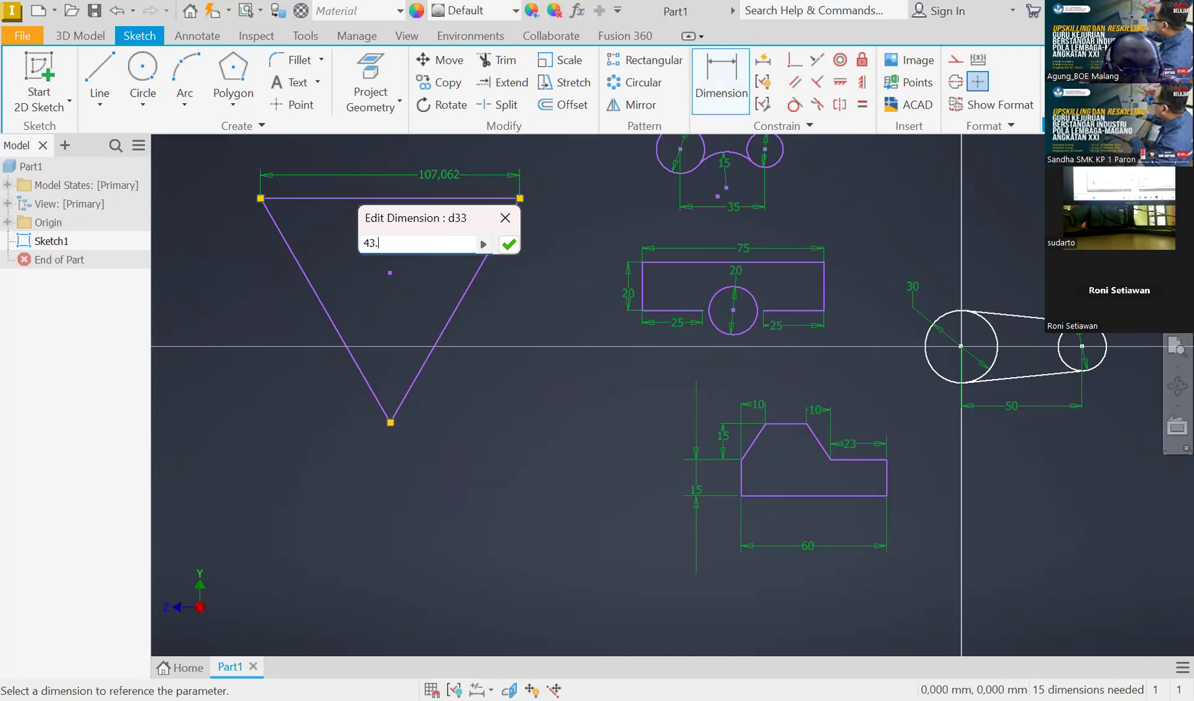
type(".5")
key("Return")
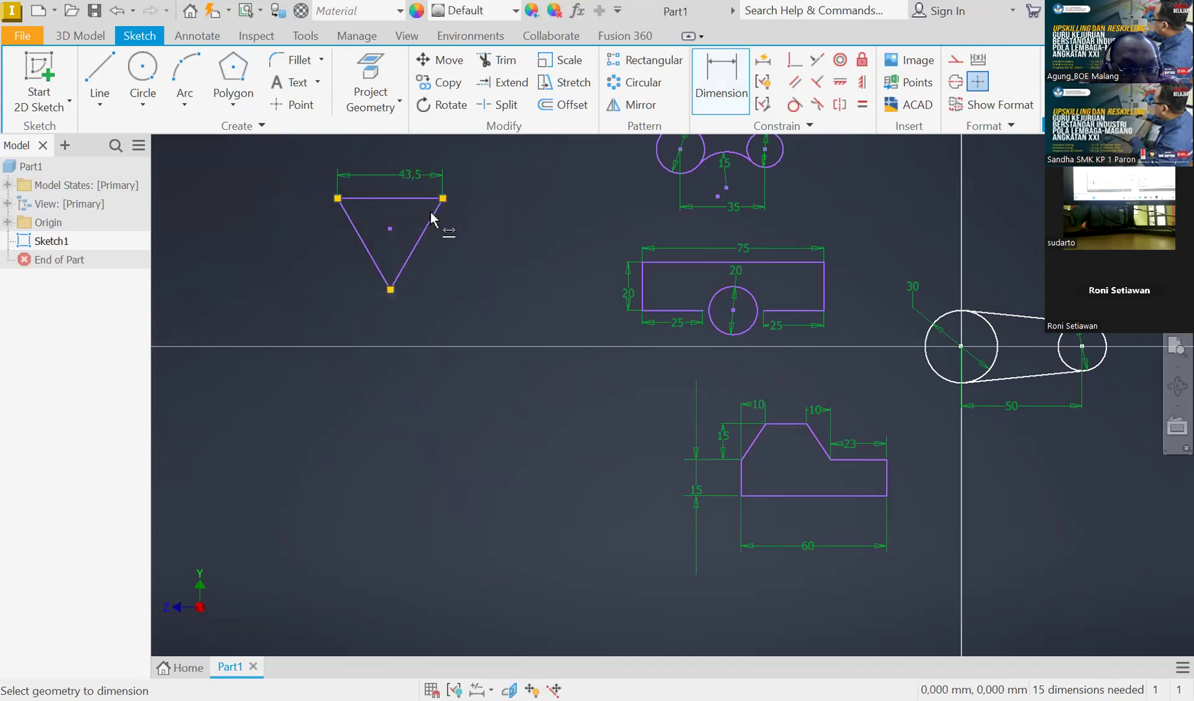
scroll(314, 156, "down", 2)
scroll(313, 156, "up", 4)
scroll(317, 159, "up", 3)
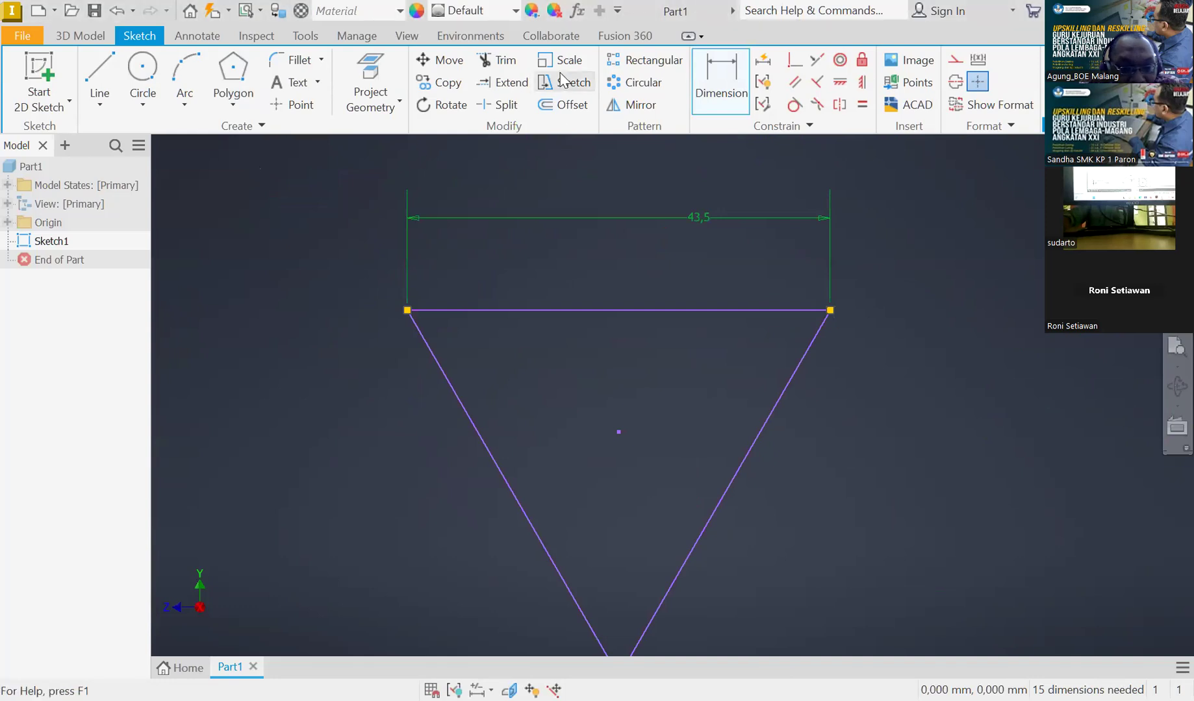
scroll(533, 304, "down", 2)
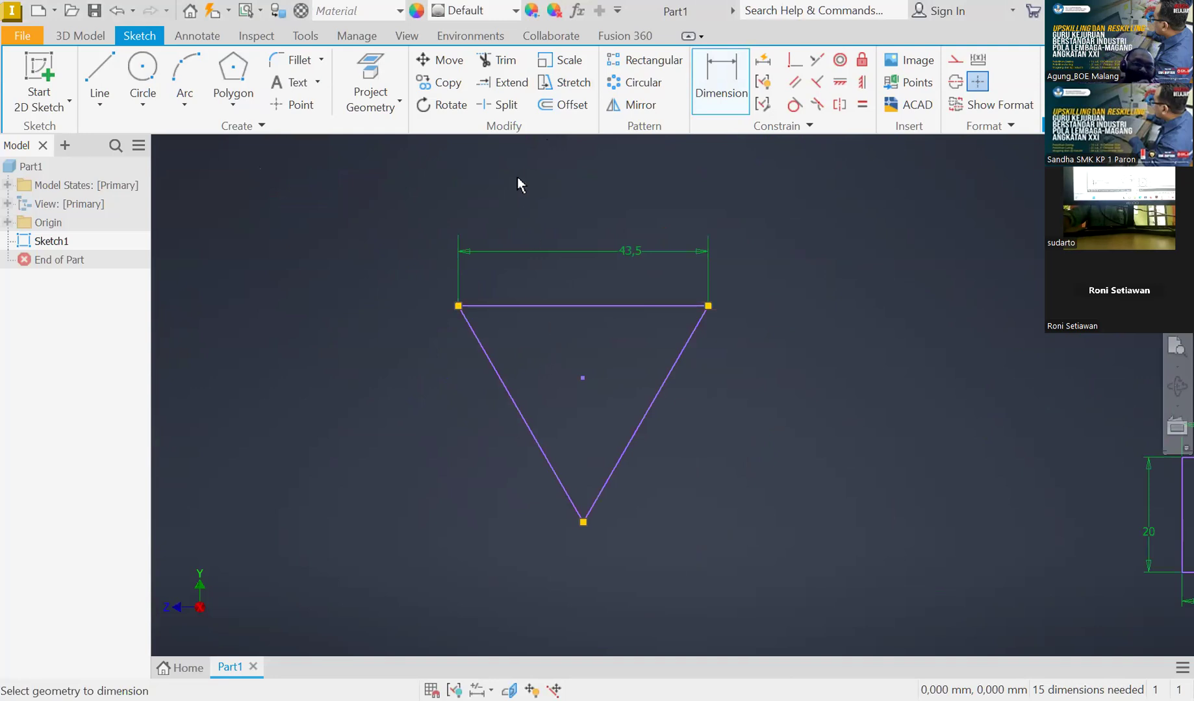
left_click(446, 114)
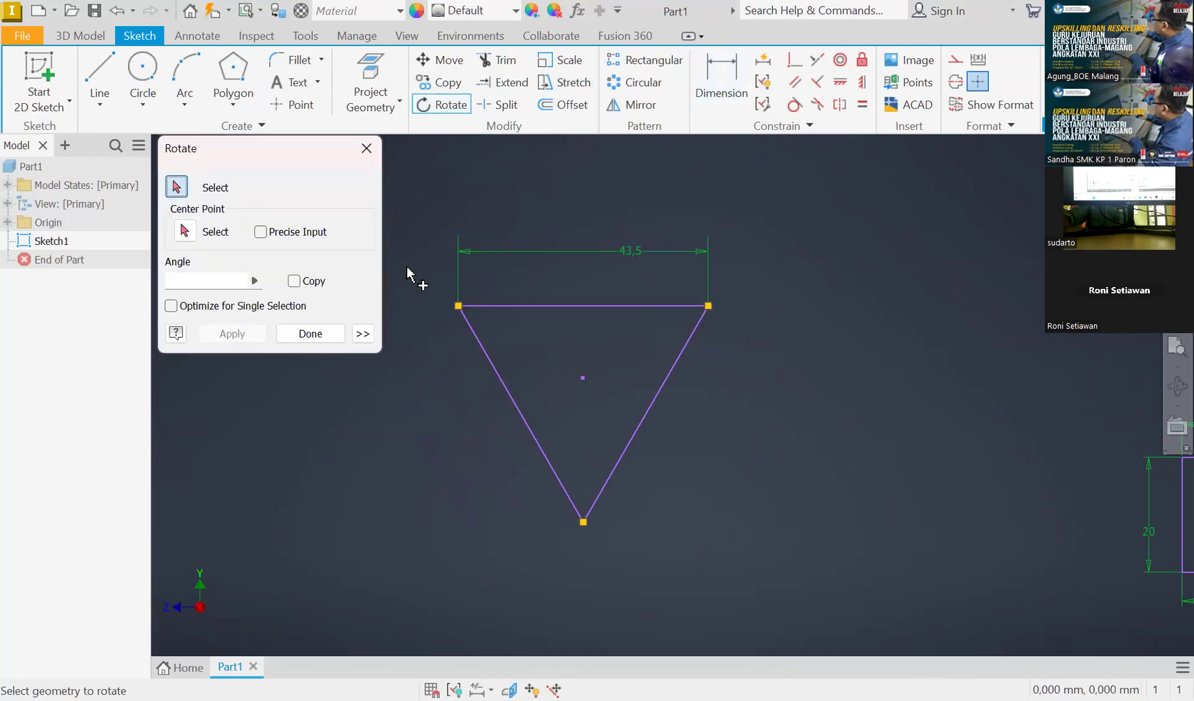
left_click_drag(405, 273, 767, 583)
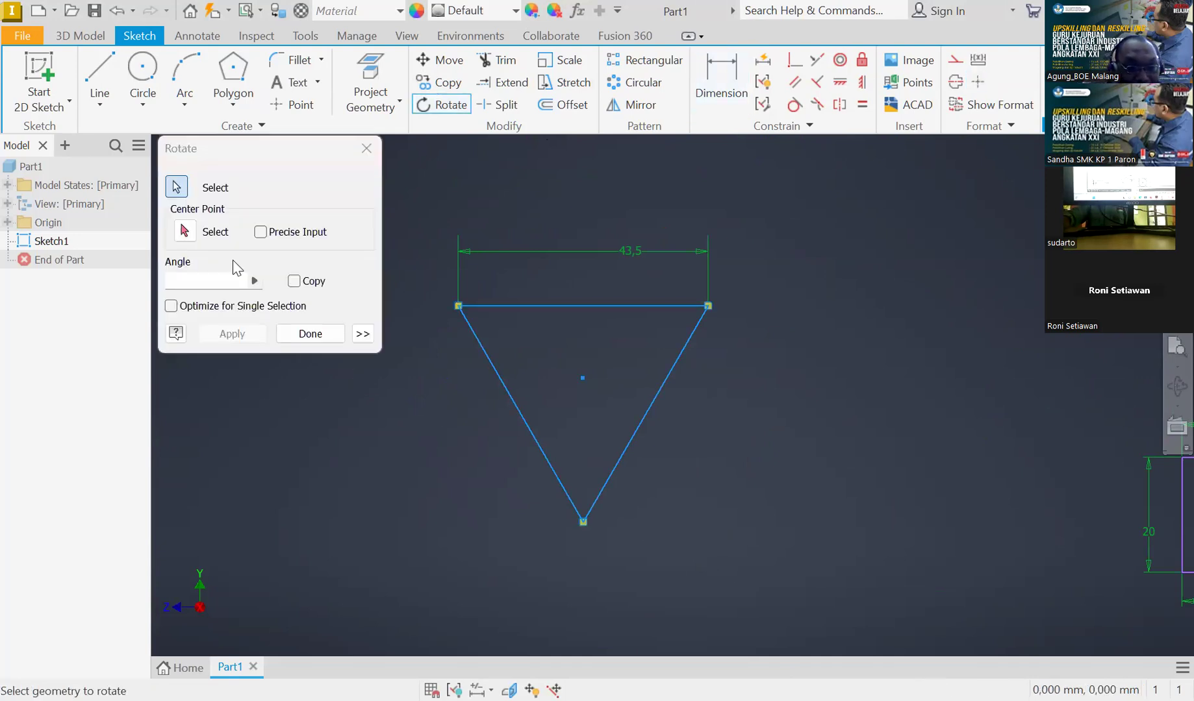
left_click(186, 232)
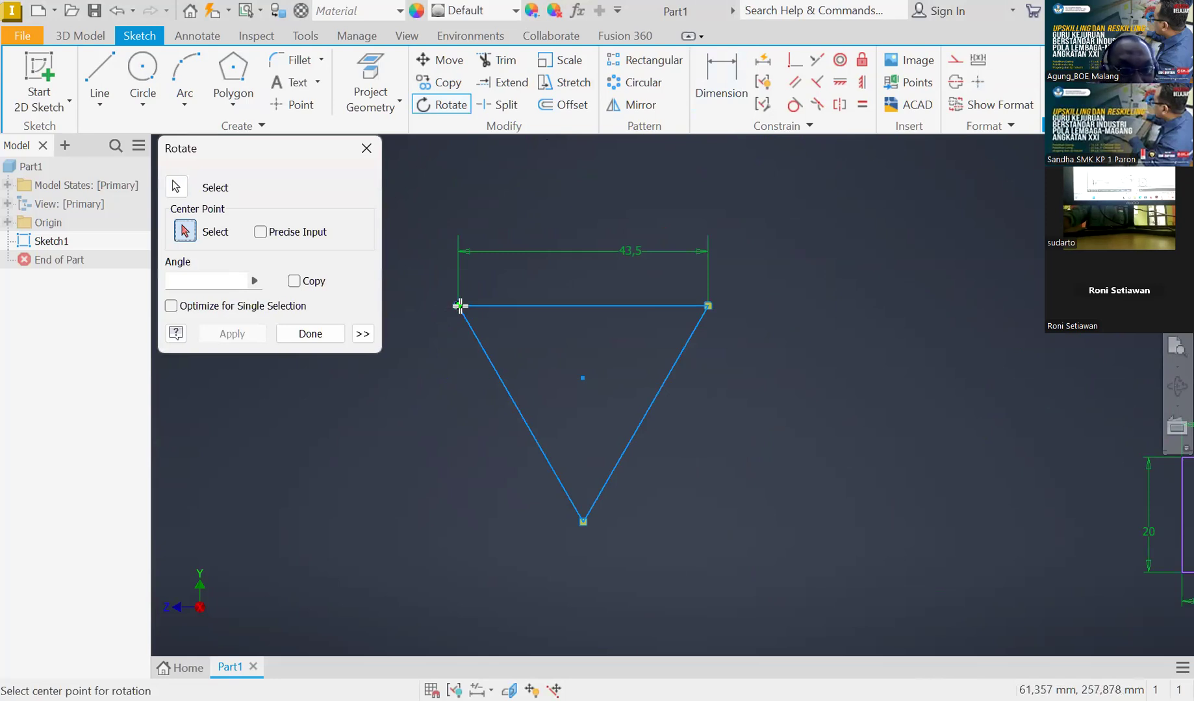
left_click(552, 342)
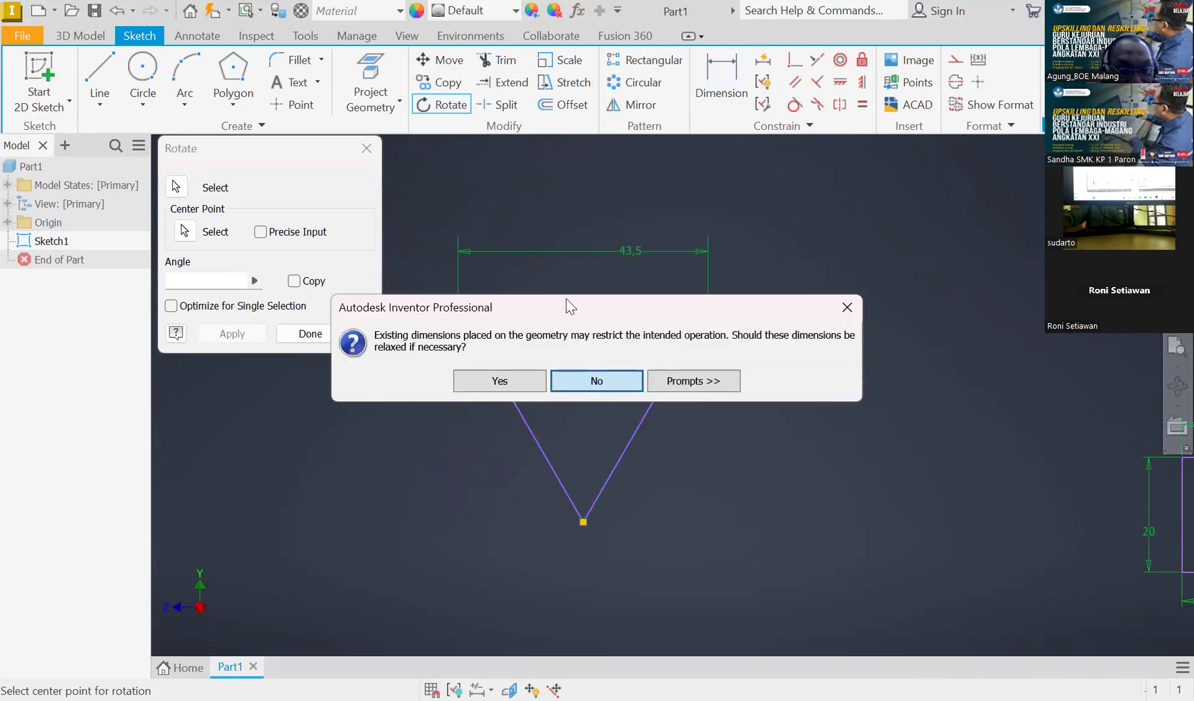
key("Return")
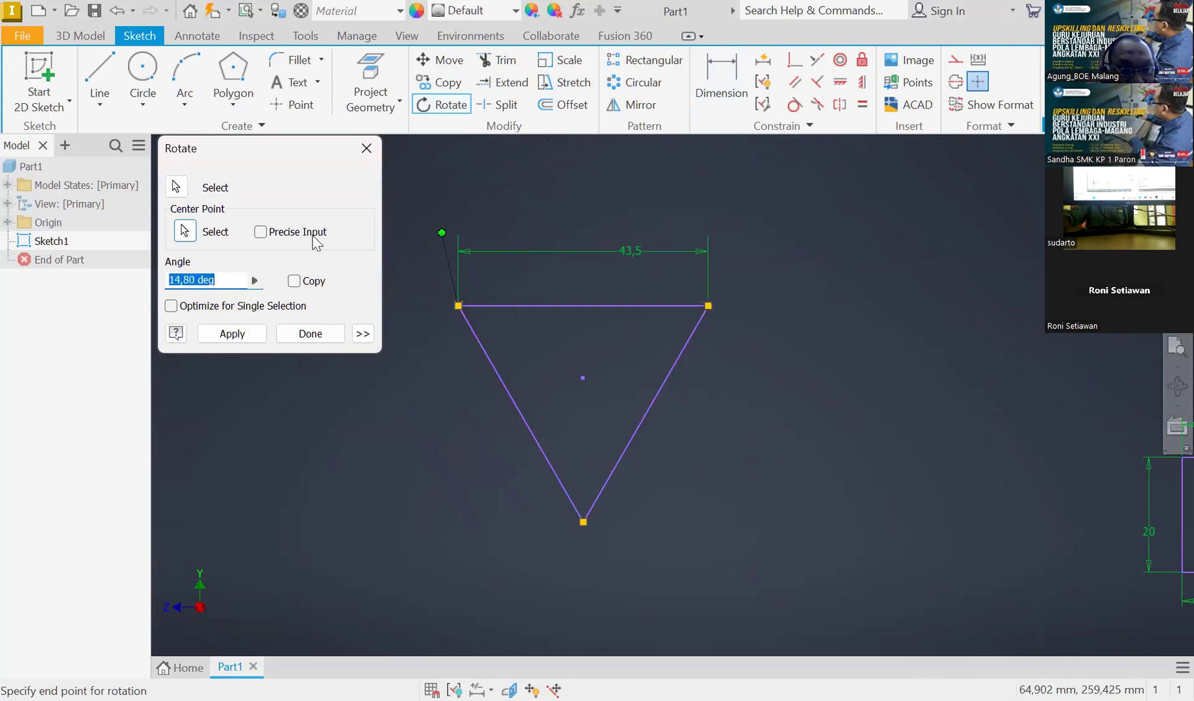
left_click(365, 153)
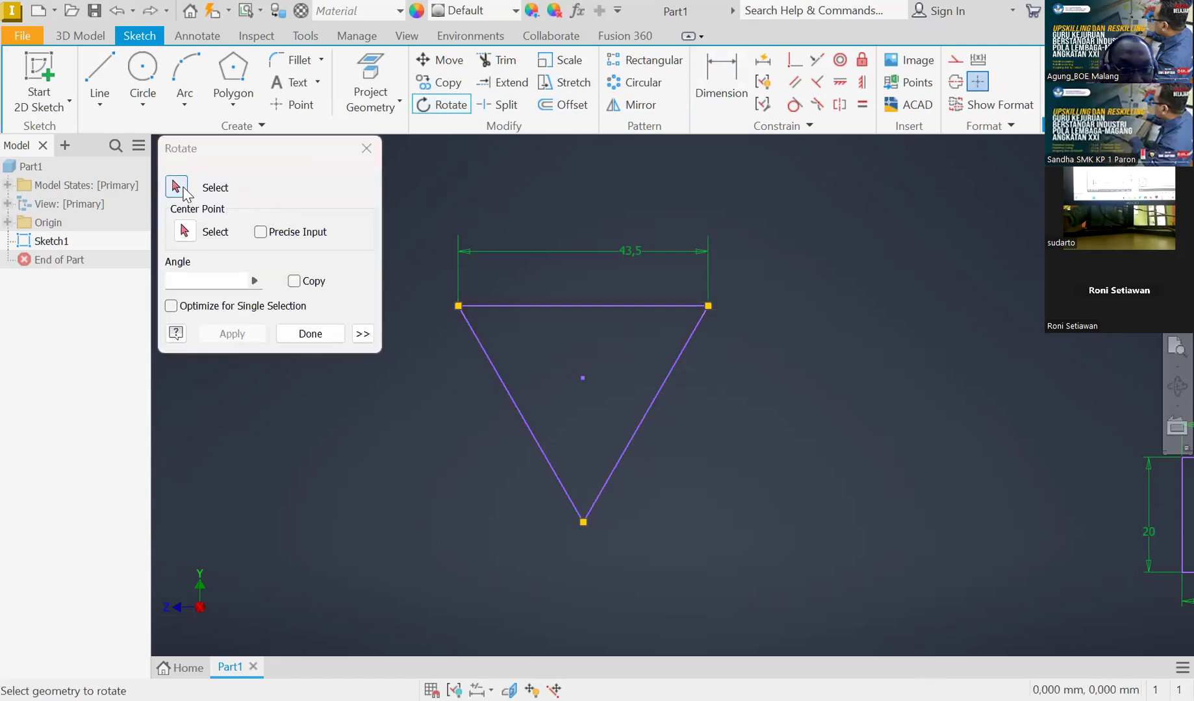
Rotate the whole triangle about its centre so its apex points up, allowing dimensions to be relaxed
left_click_drag(421, 234, 811, 598)
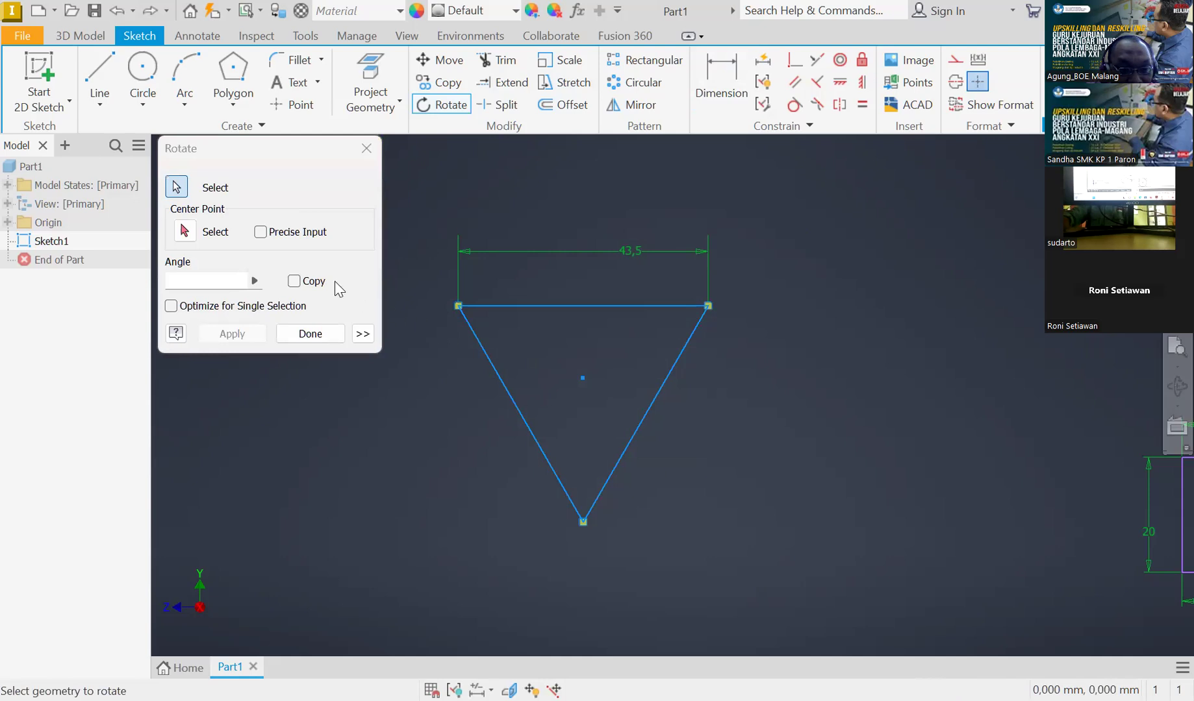
left_click(184, 232)
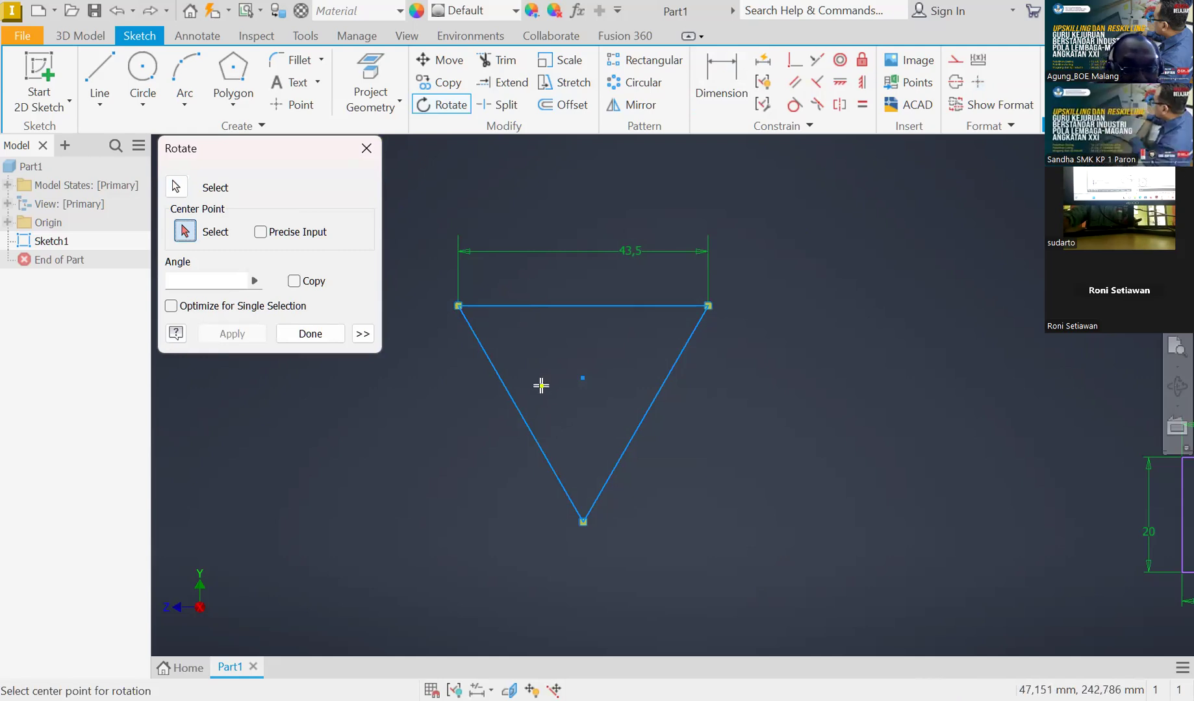
left_click(584, 377)
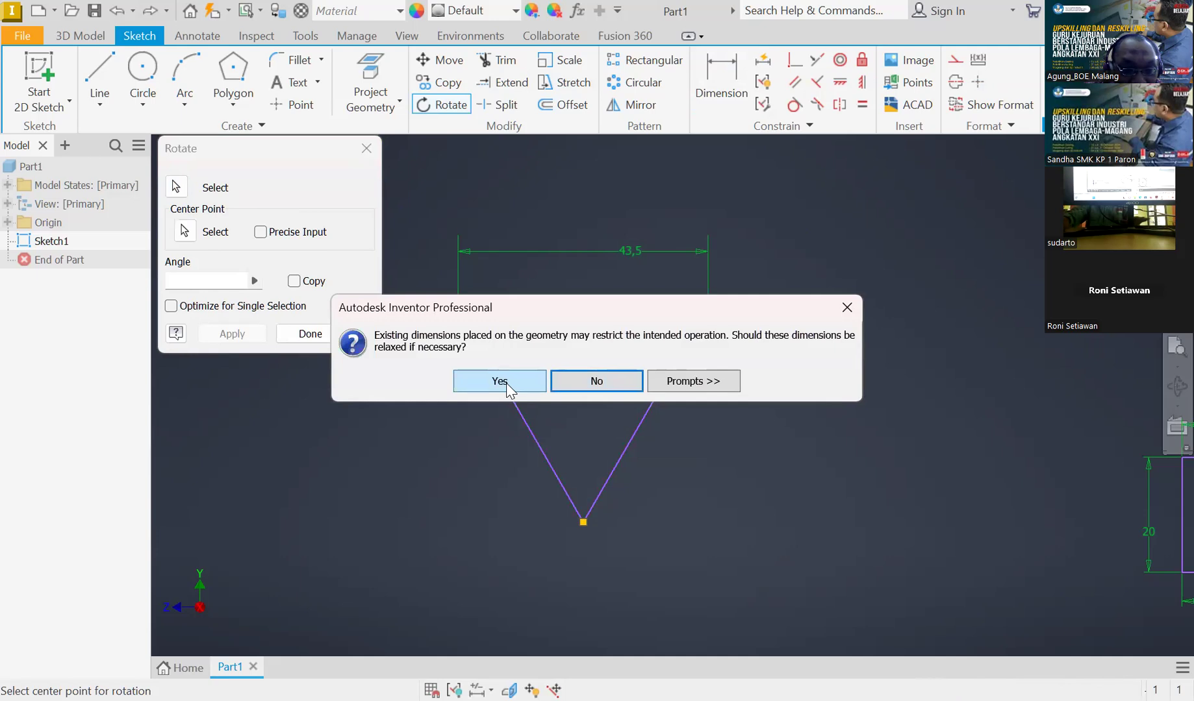
left_click(500, 382)
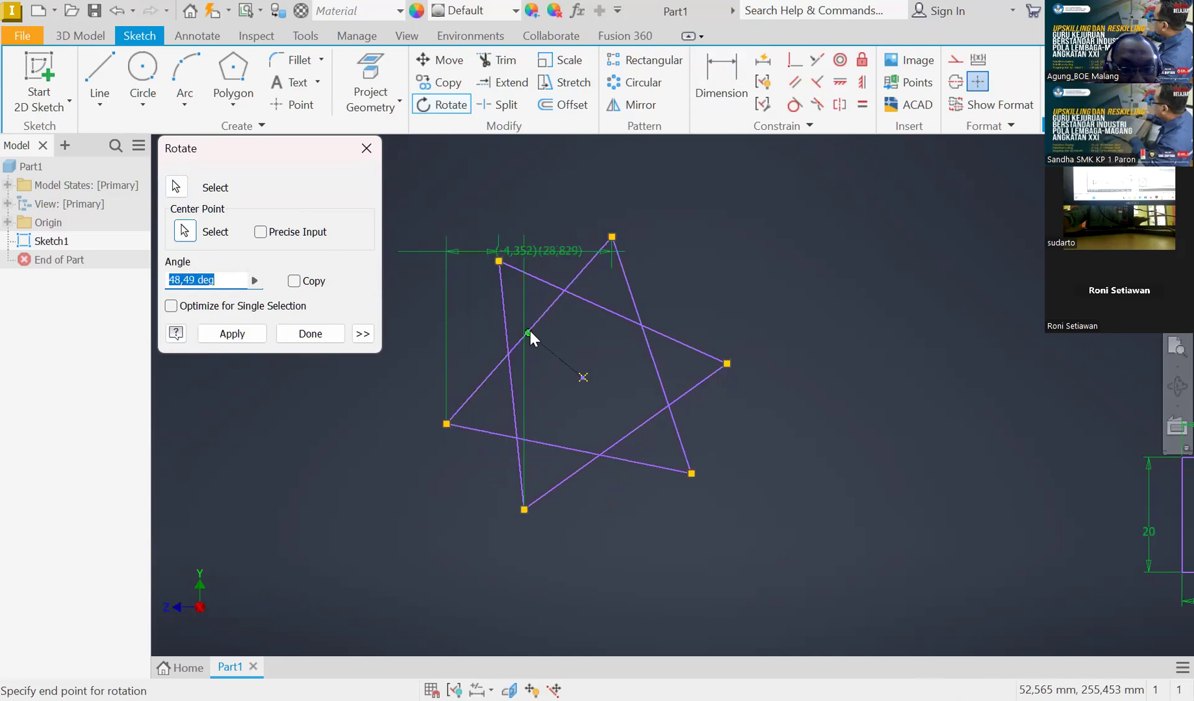
left_click(486, 321)
scroll(517, 358, "down", 3)
scroll(517, 358, "up", 4)
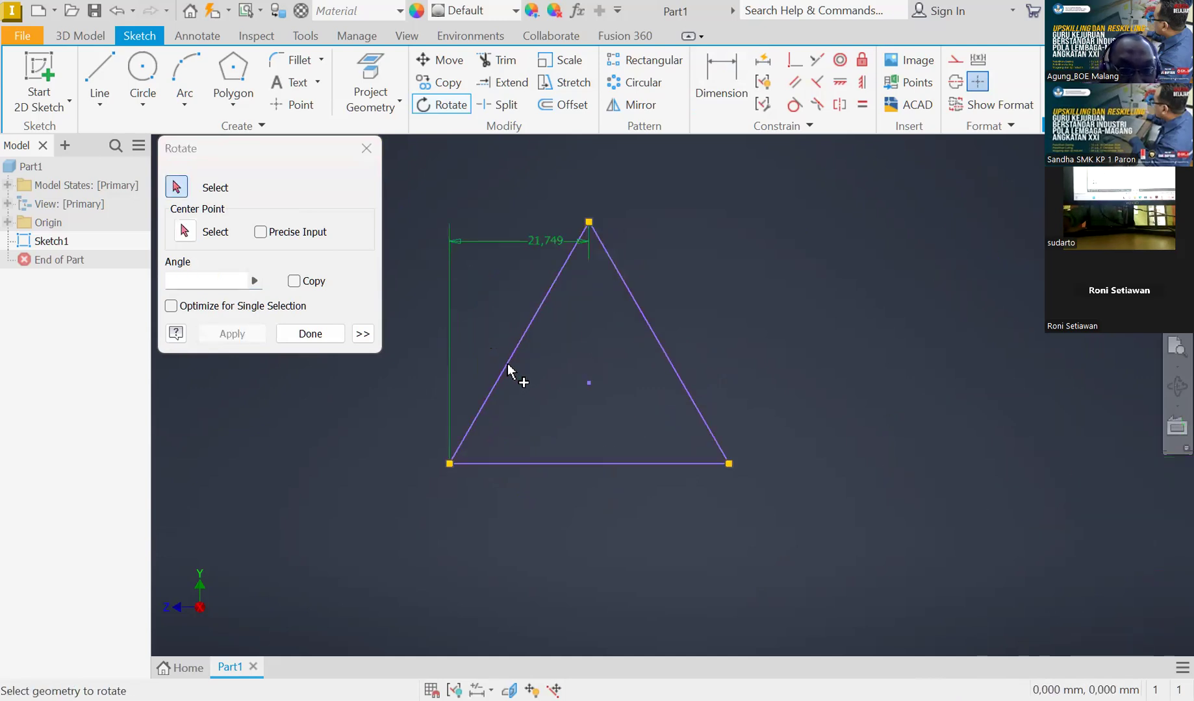
left_click(310, 333)
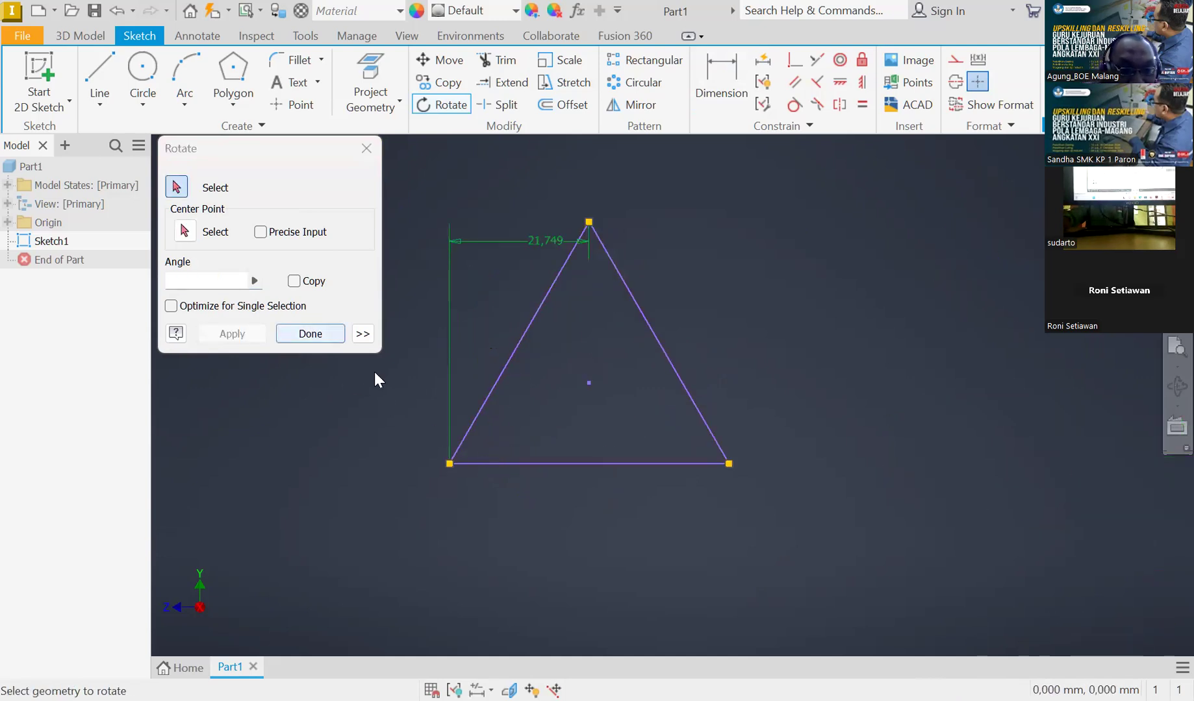
Draw circles on the triangle's corners and dimension the apex circle's diameter to 20 mm
left_click(142, 70)
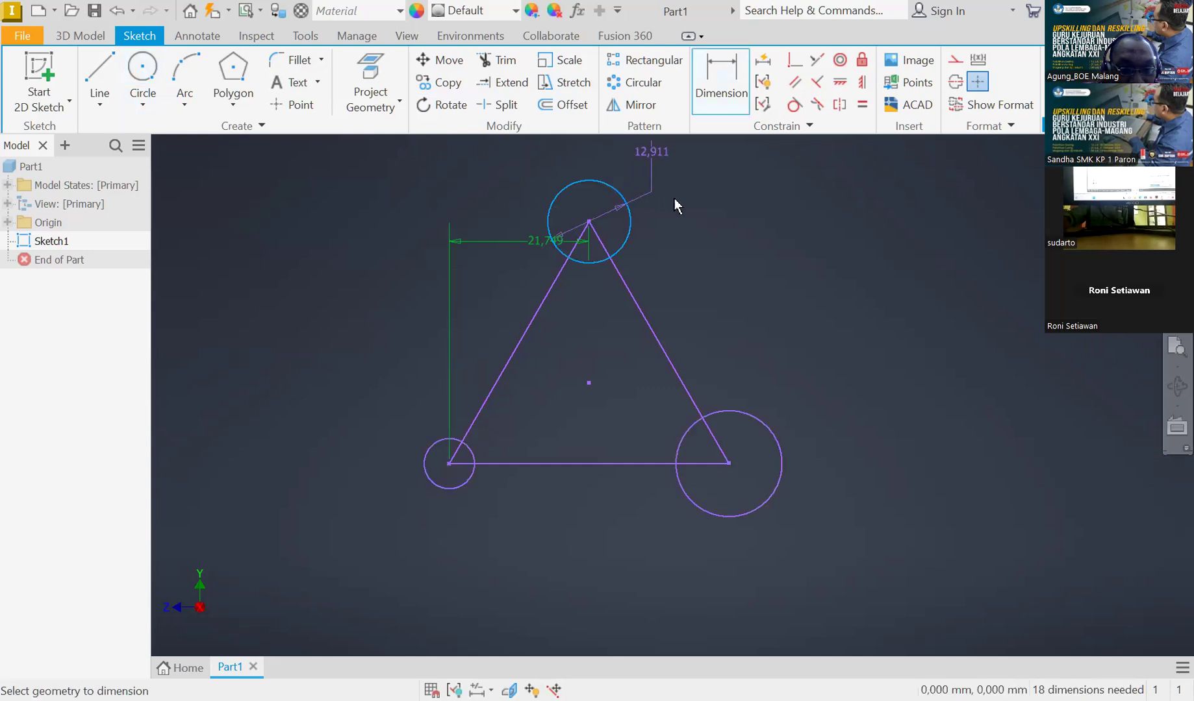
left_click(684, 202)
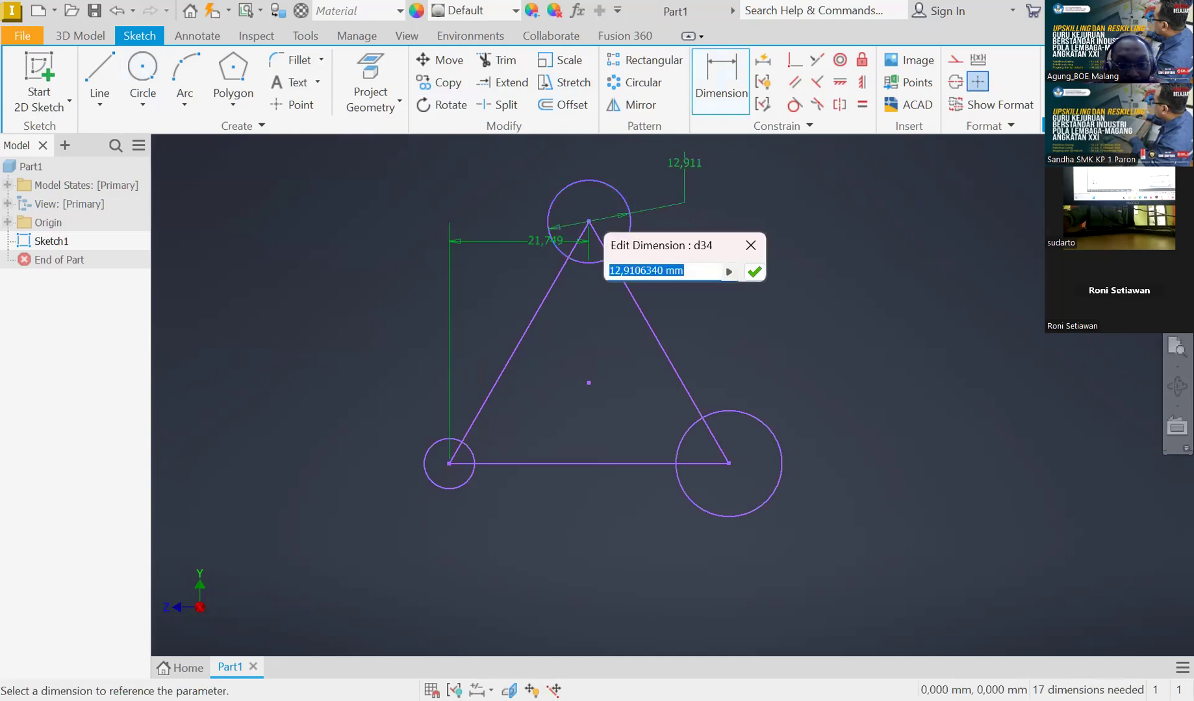
type("20")
key("Return")
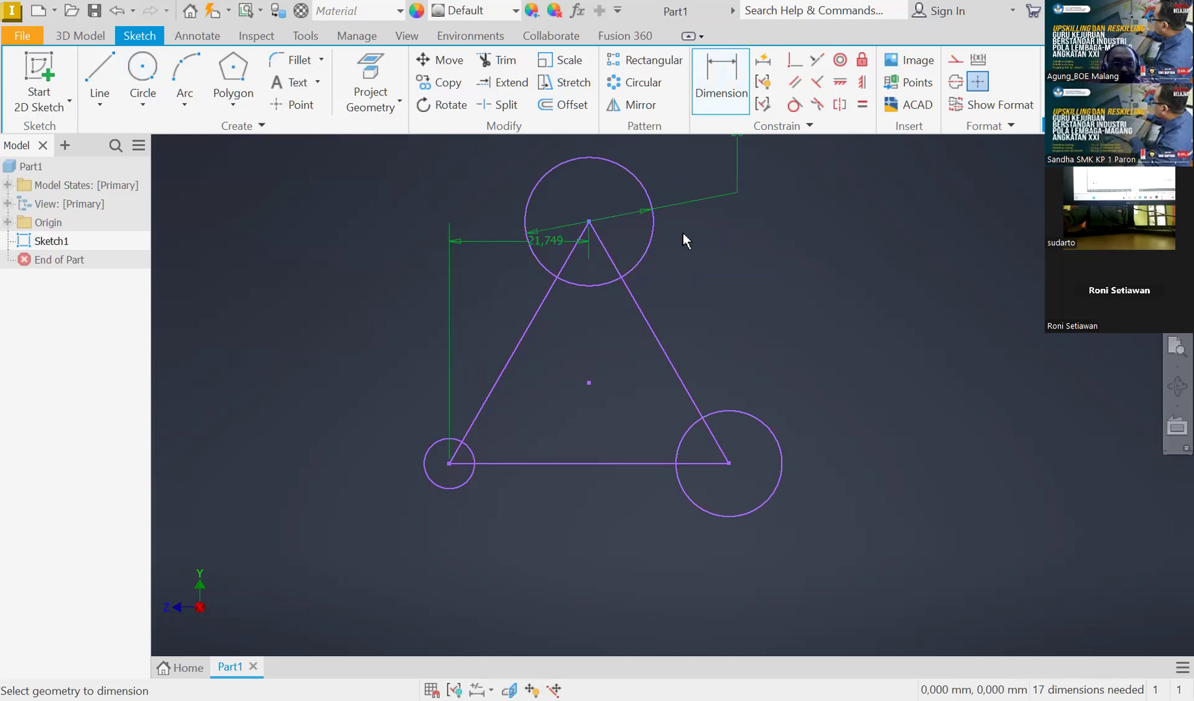
key("Escape")
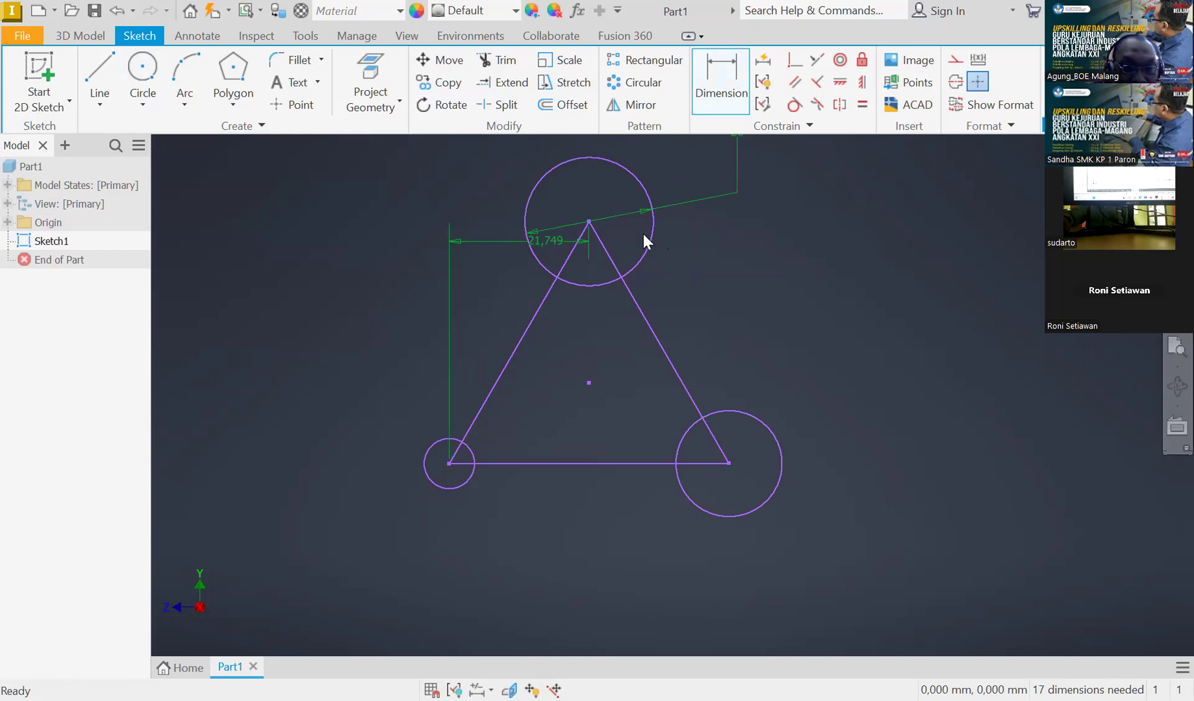
Delete the two circles at the triangle's bottom corners
left_click(653, 241)
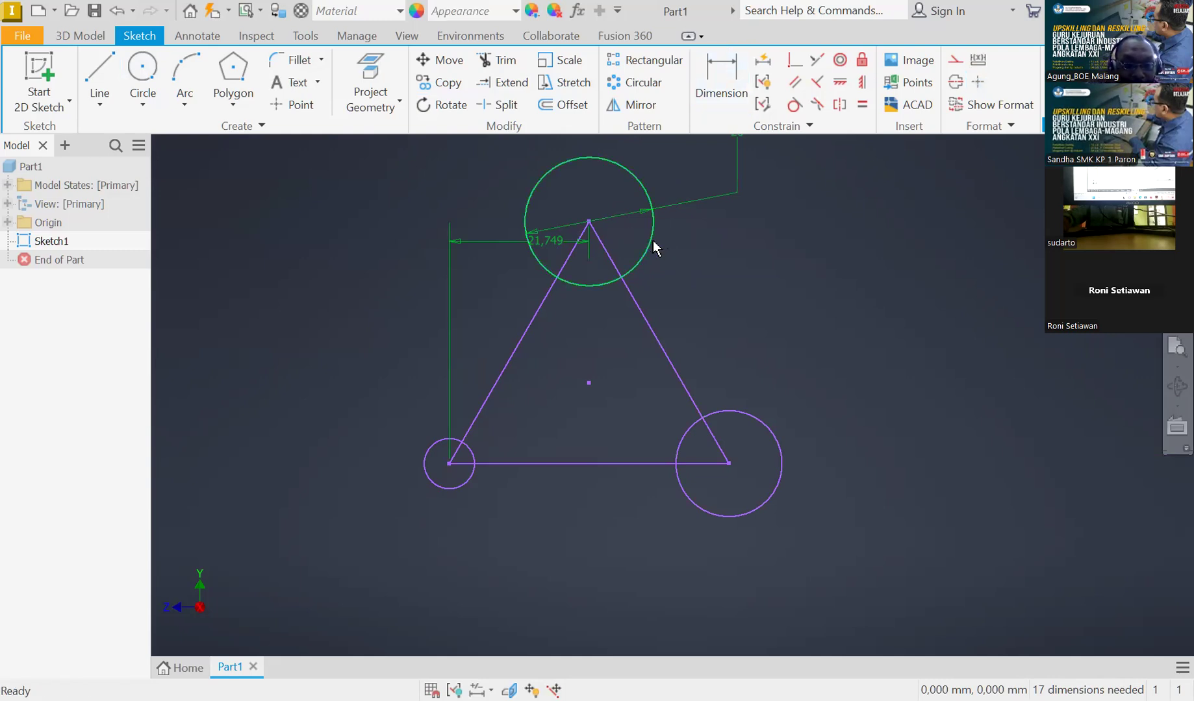
left_click(734, 416)
key("Delete")
left_click(469, 453)
key("Delete")
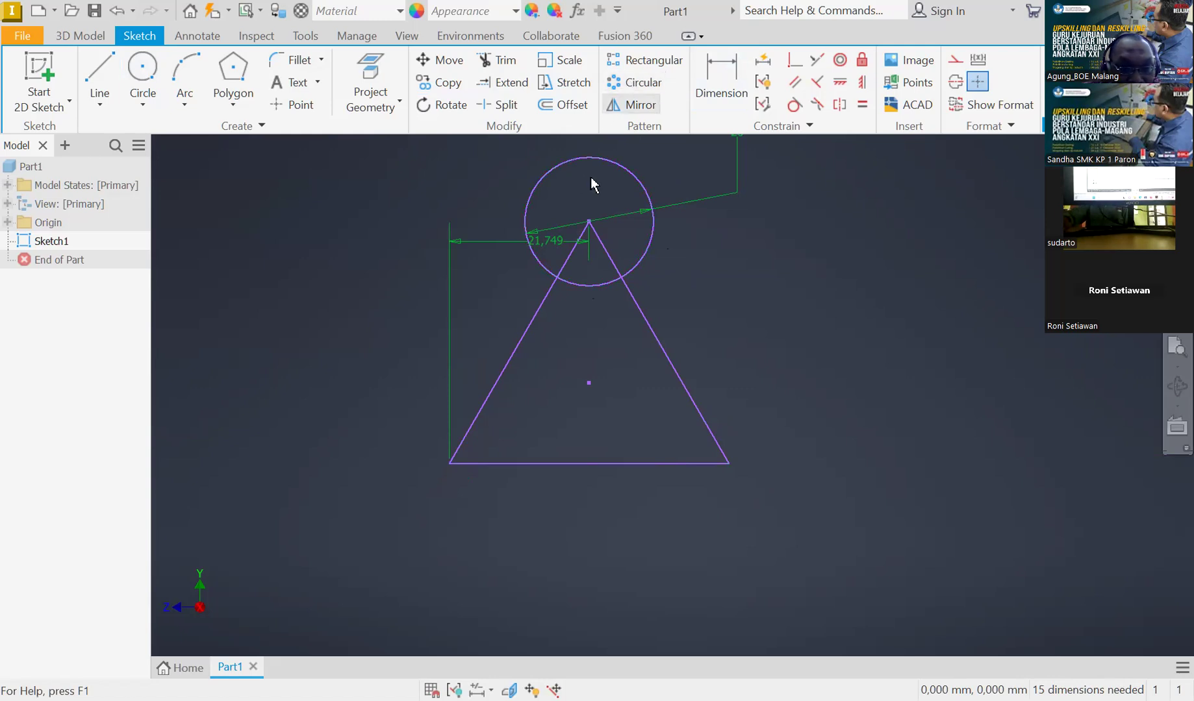
Circular-pattern the apex circle about the triangle's centre point with 3 instances over 360 deg
scroll(590, 176, "up", 3)
scroll(596, 150, "down", 4)
scroll(596, 158, "down", 3)
scroll(603, 222, "up", 2)
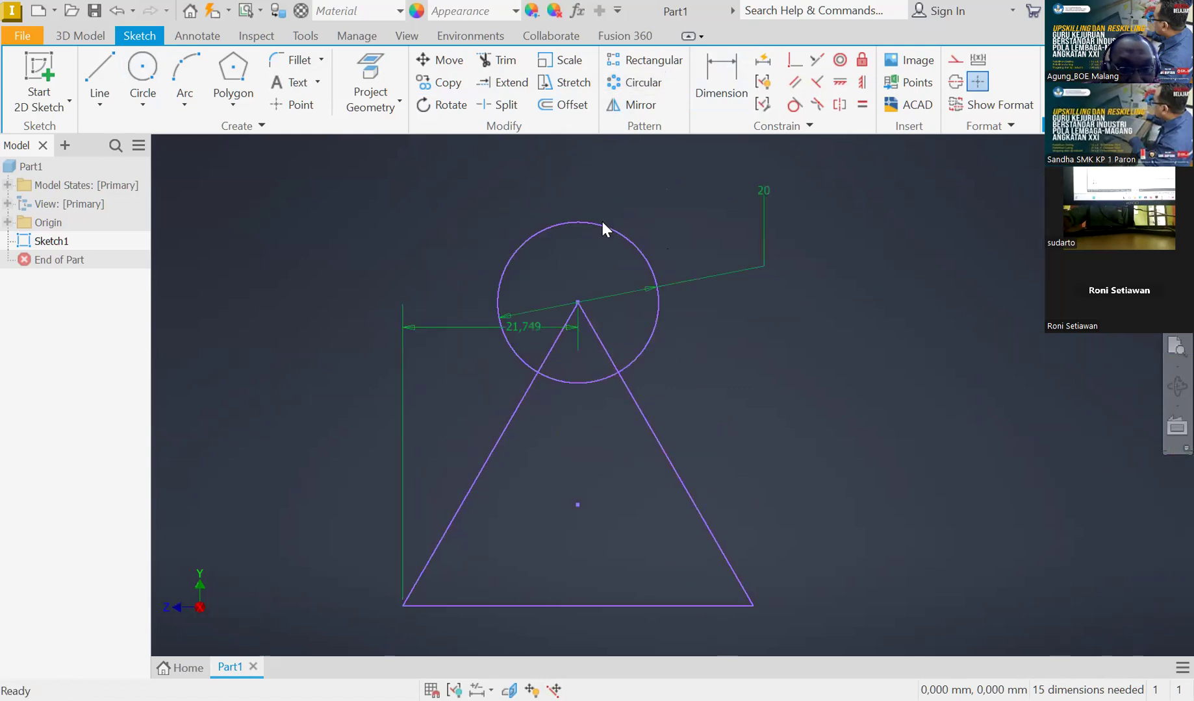
left_click(635, 84)
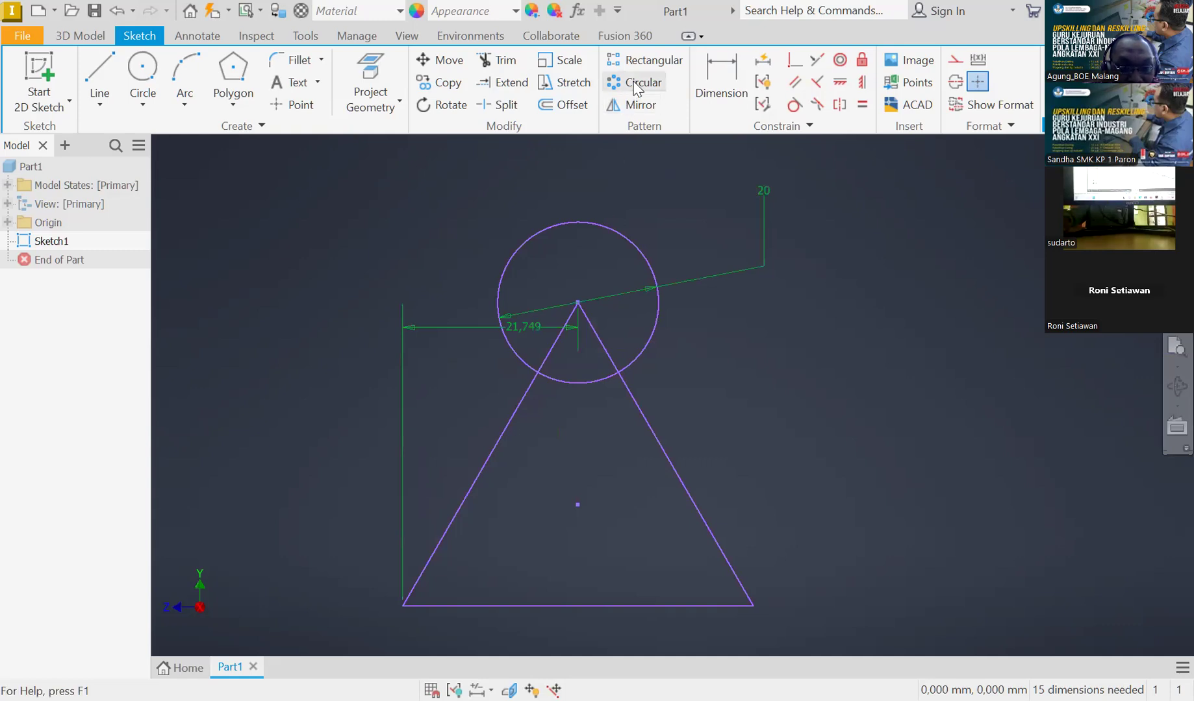
left_click(531, 244)
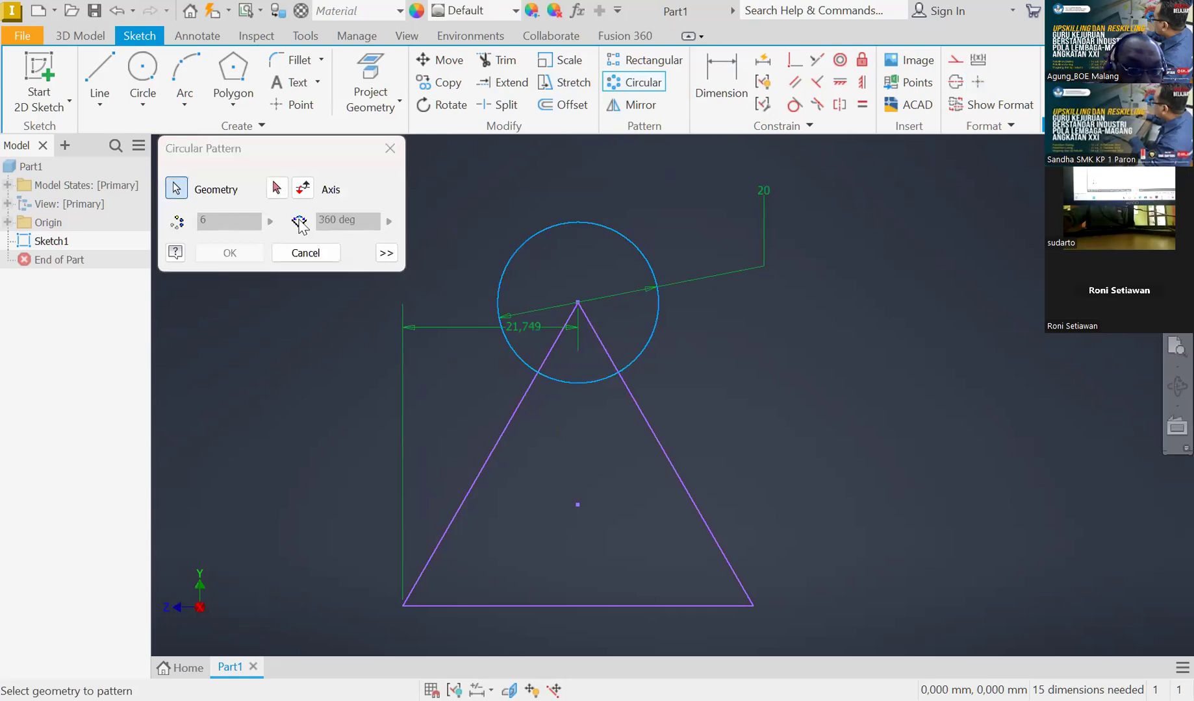
left_click(232, 224)
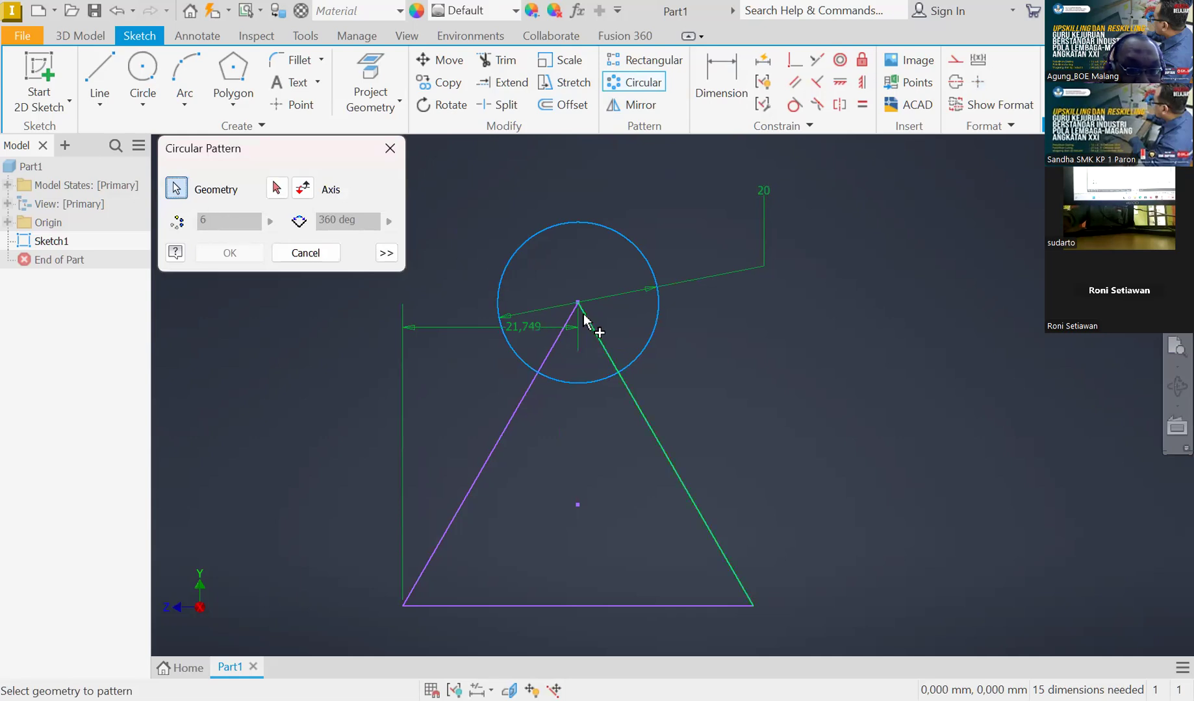
left_click(180, 187)
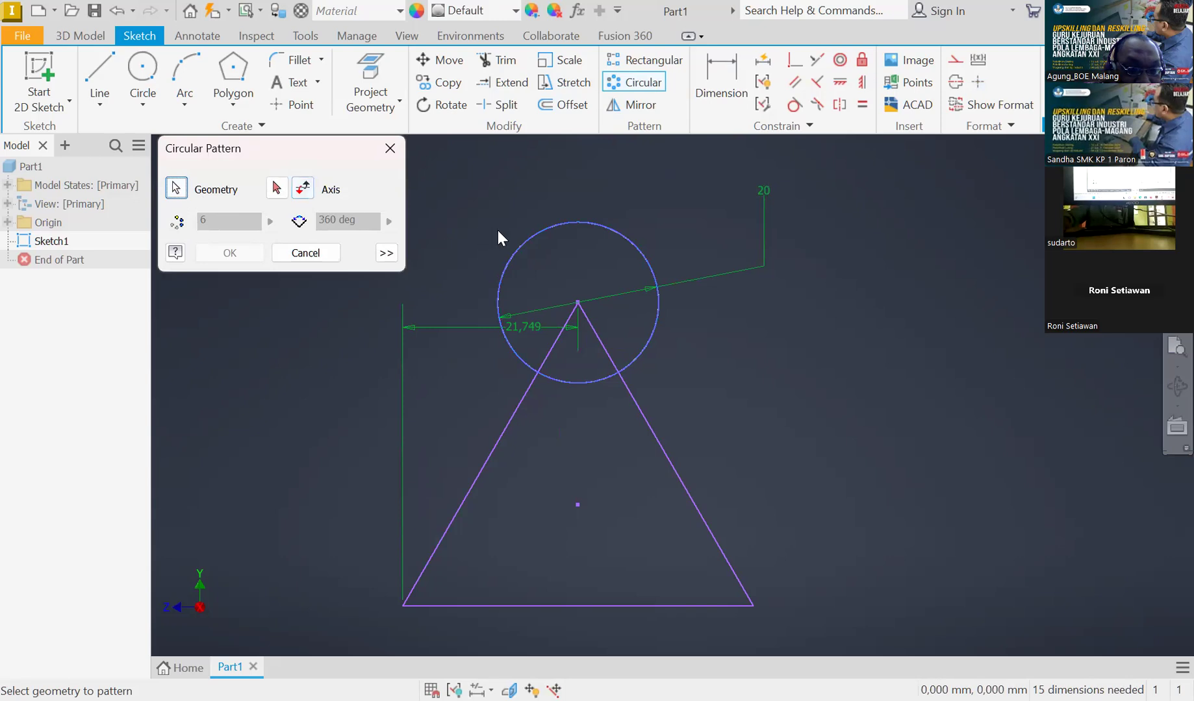
left_click(276, 188)
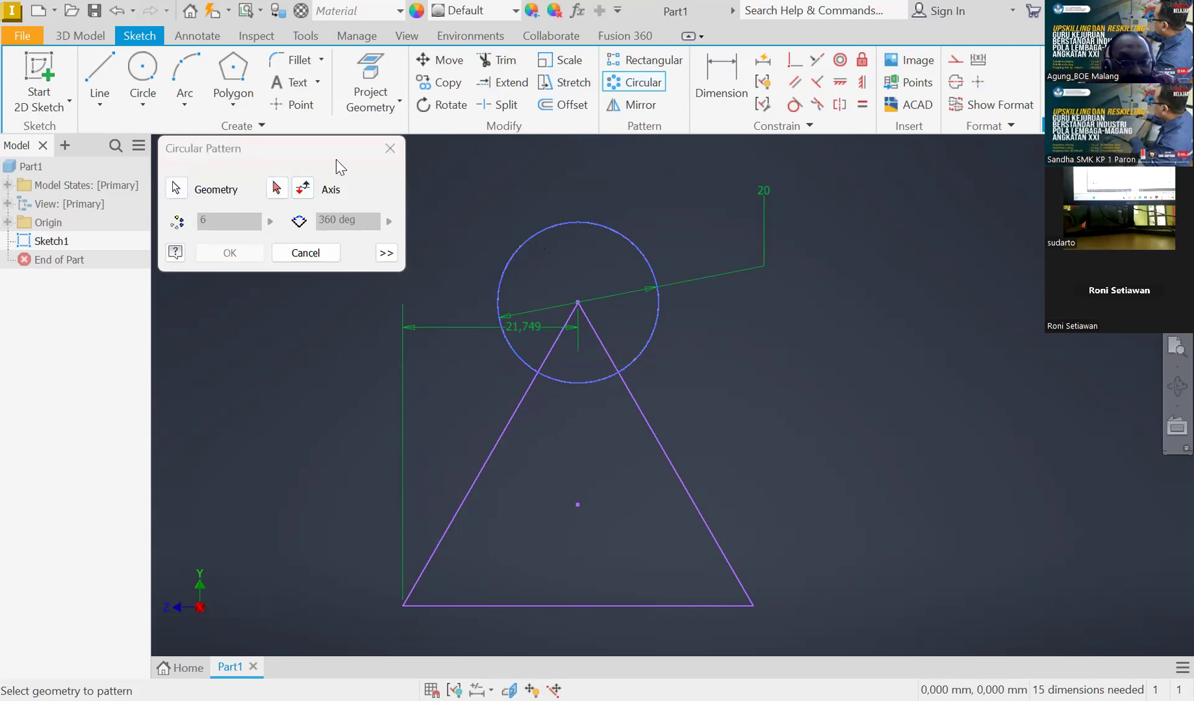
left_click(391, 149)
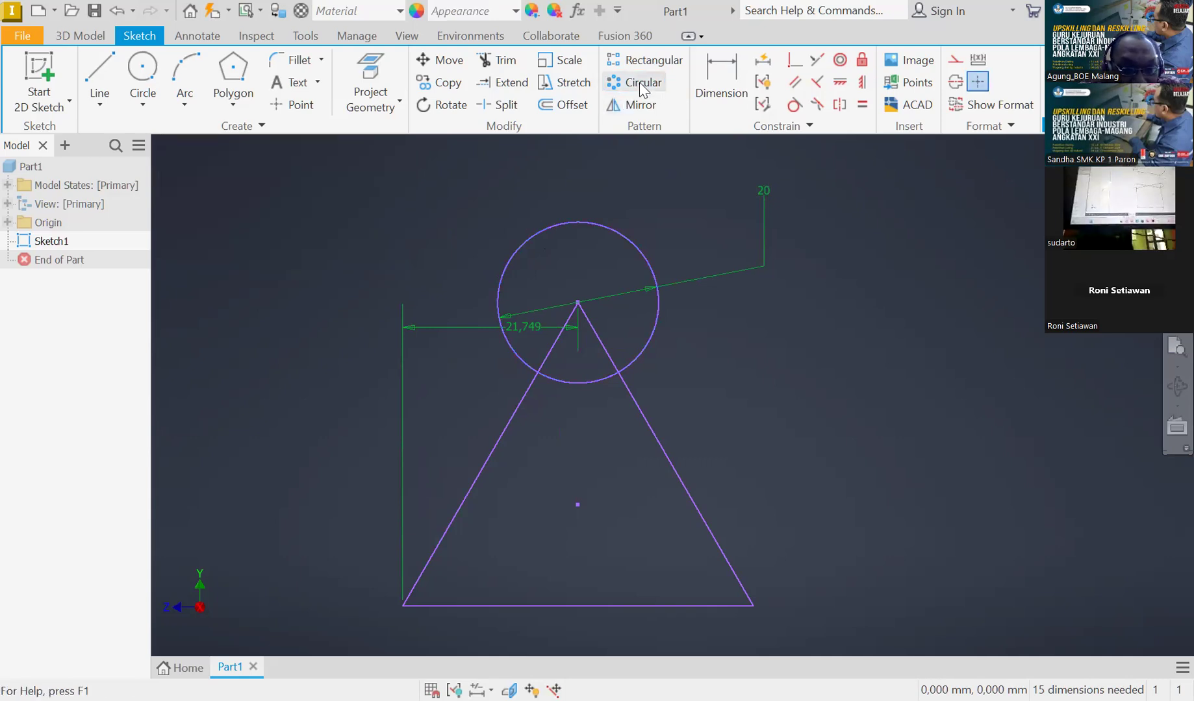
left_click(545, 234)
left_click(277, 188)
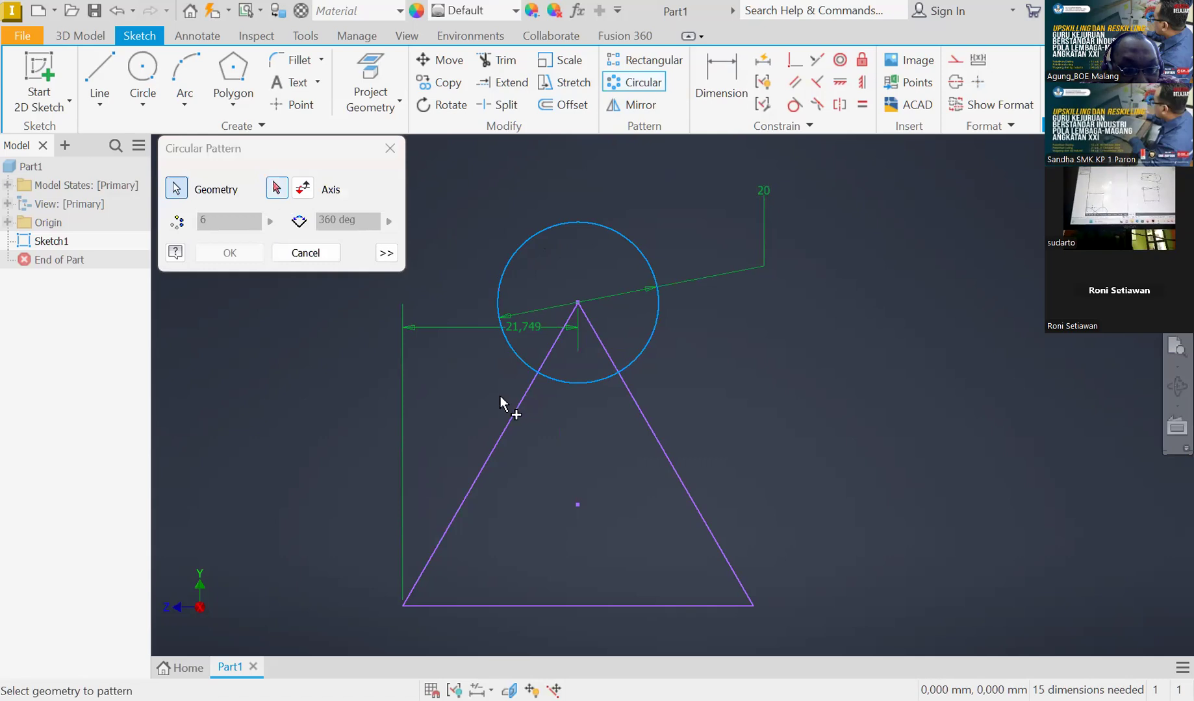
left_click(577, 505)
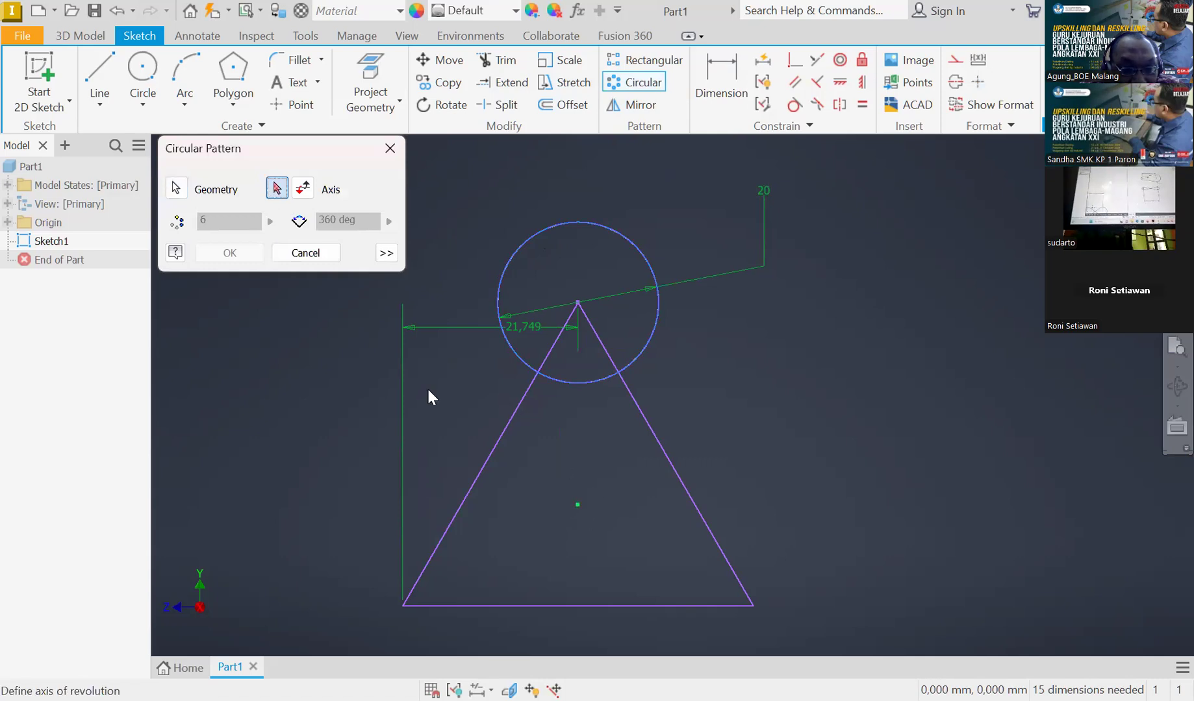
left_click_drag(177, 221, 174, 222)
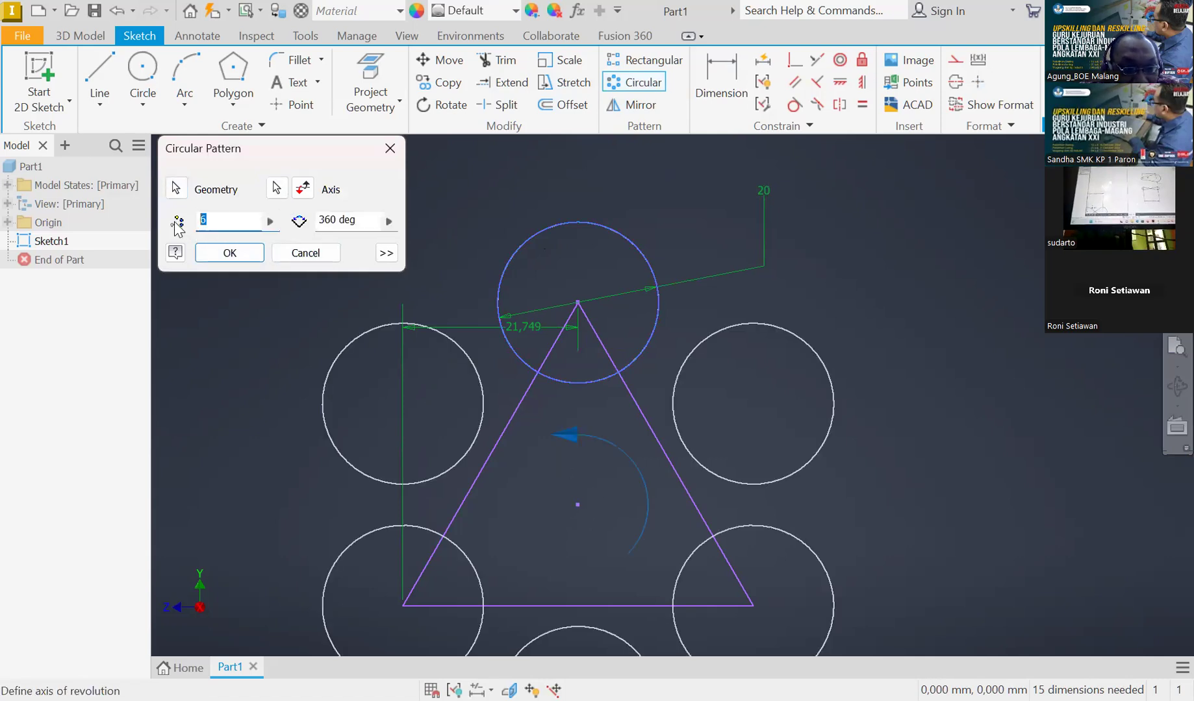
type("3")
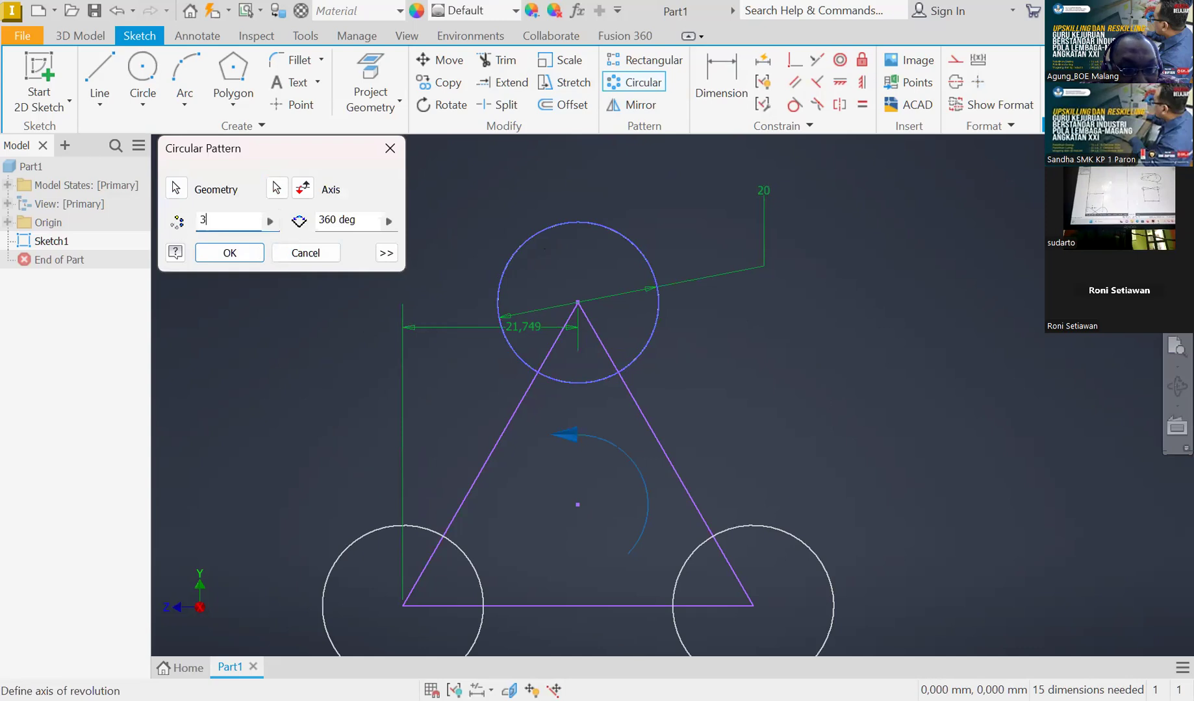
left_click(229, 253)
scroll(743, 282, "up", 3)
scroll(743, 283, "up", 2)
scroll(817, 353, "down", 2)
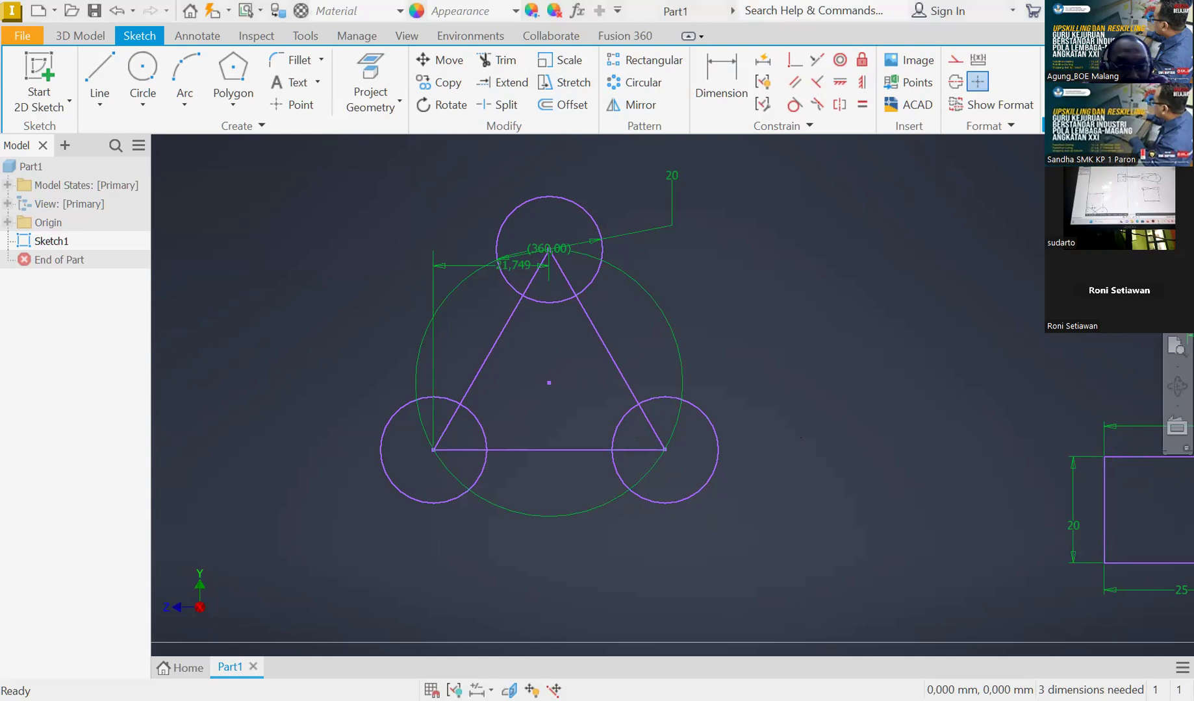
left_click(154, 76)
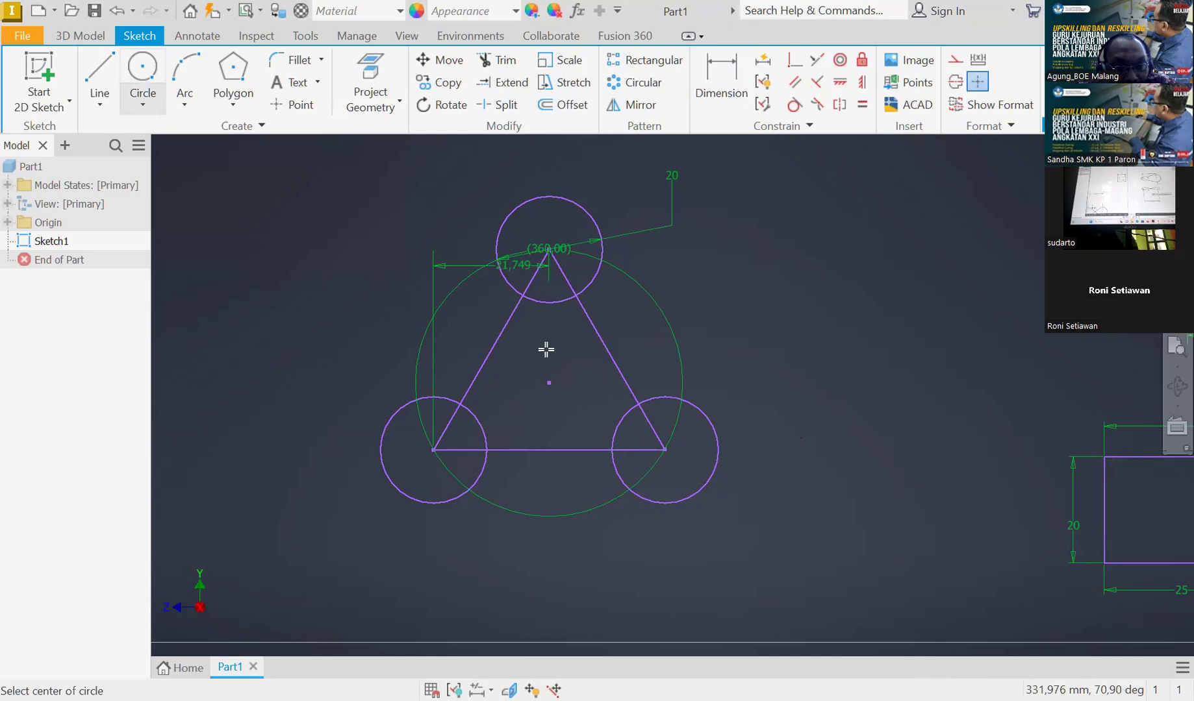
left_click(549, 382)
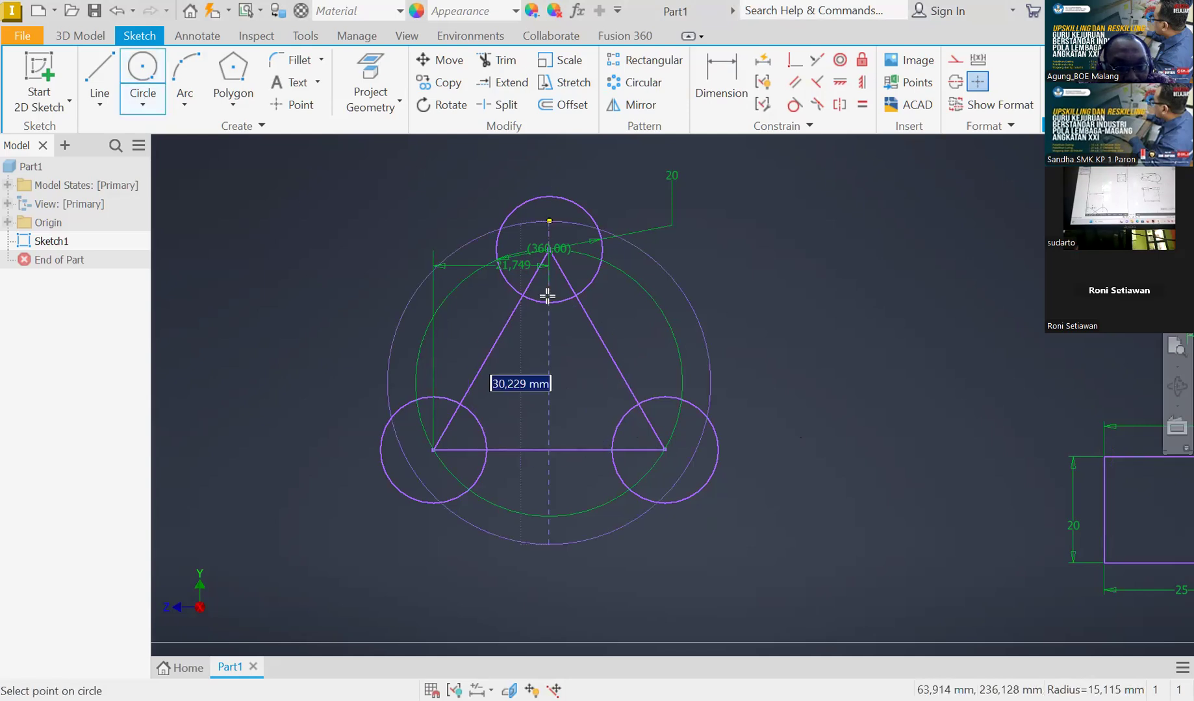
left_click(394, 482)
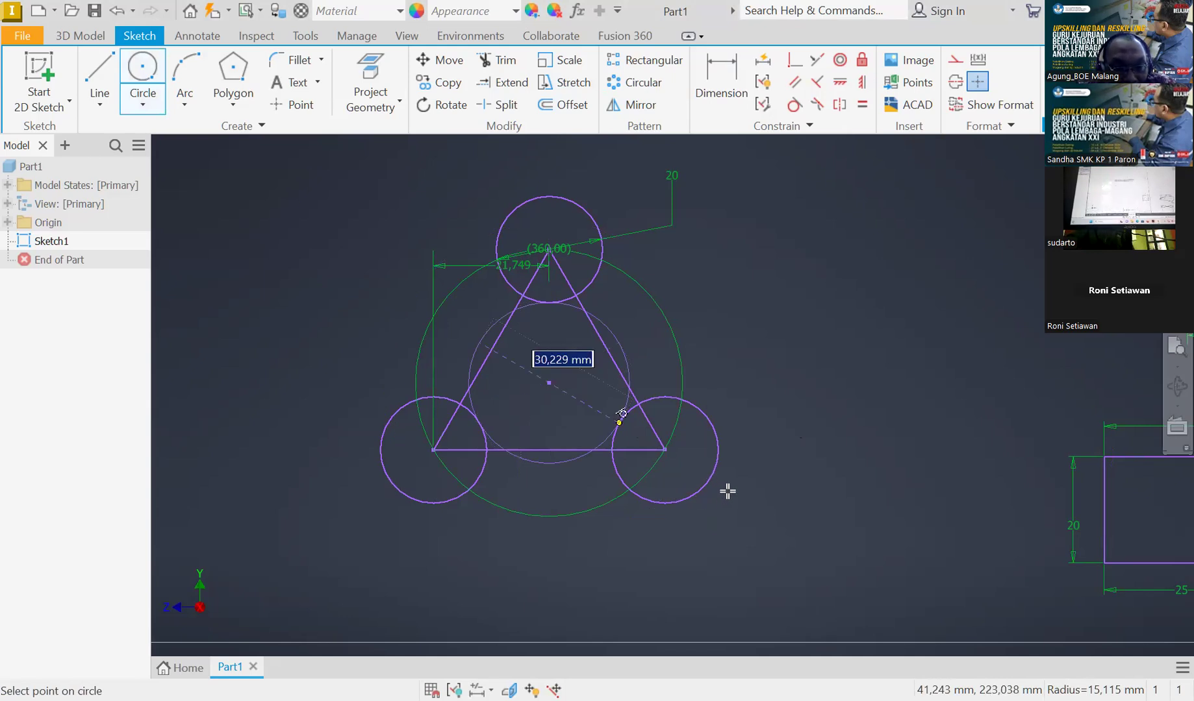
scroll(667, 440, "down", 4)
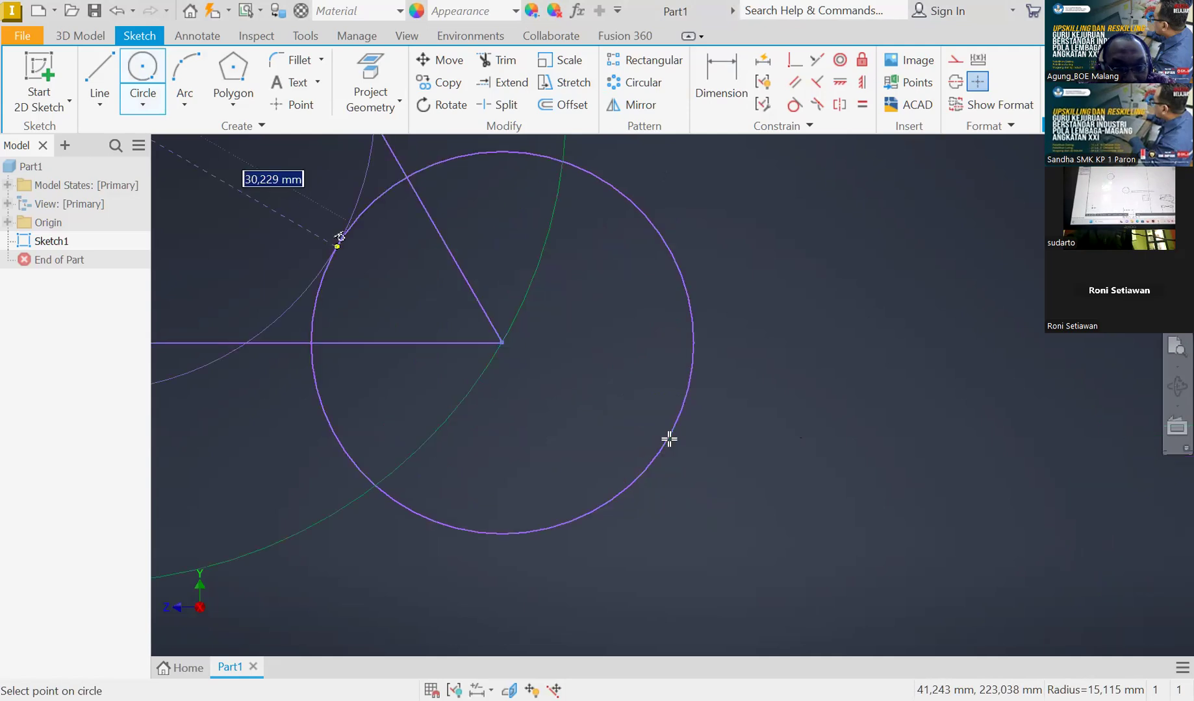
scroll(669, 440, "up", 5)
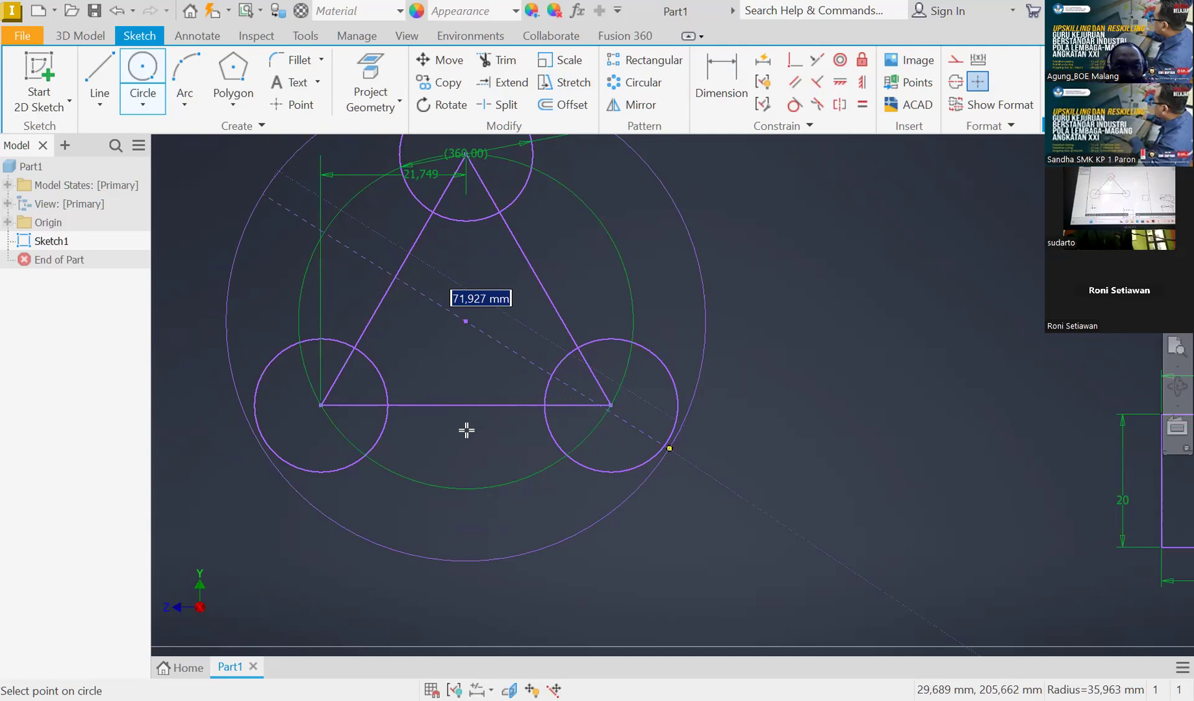
key("Escape")
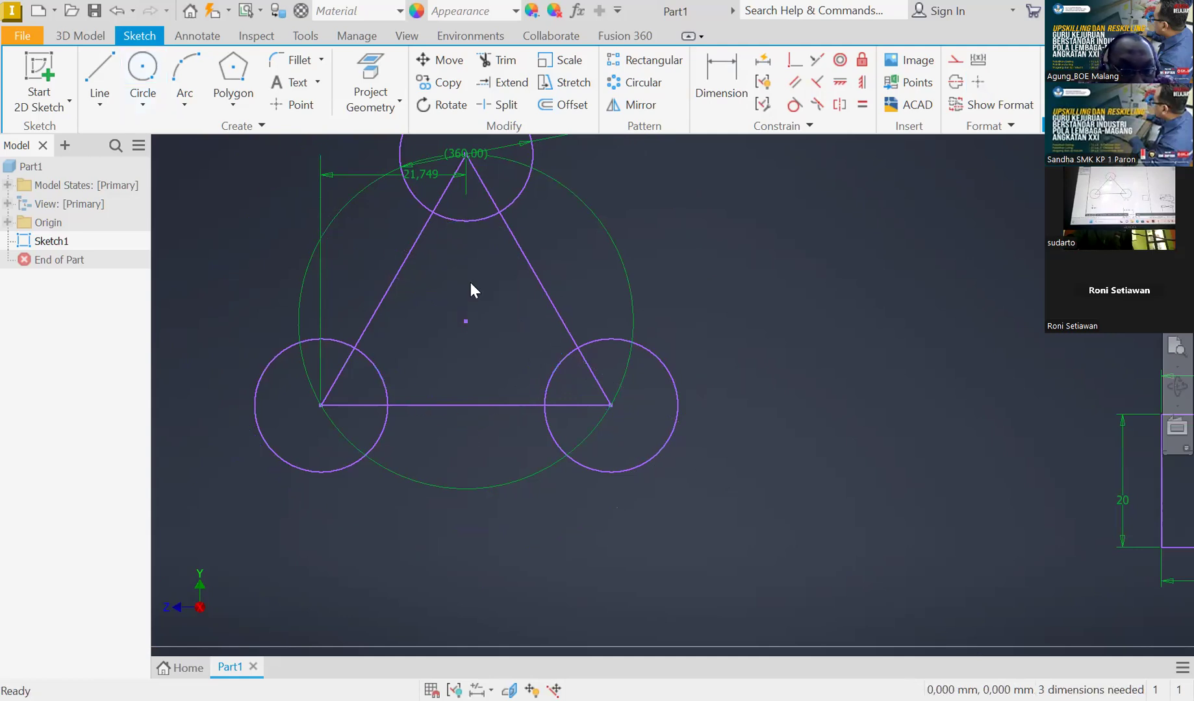
left_click(142, 72)
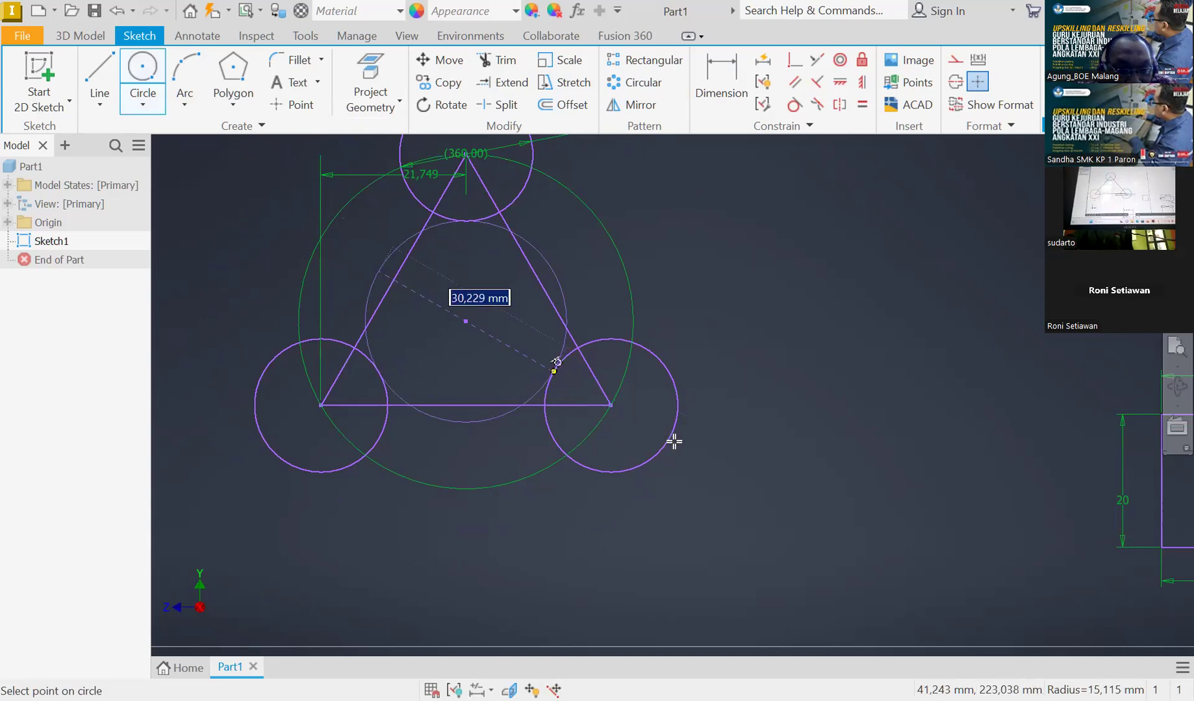
scroll(677, 437, "down", 4)
scroll(678, 440, "up", 5)
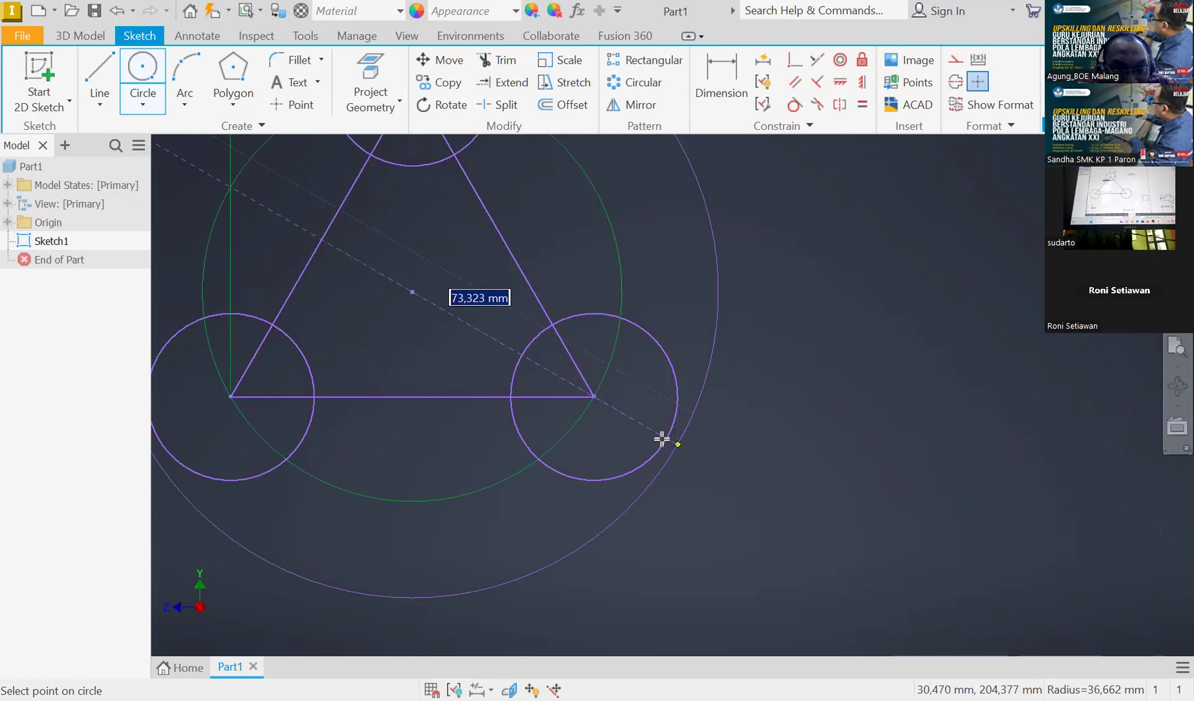
left_click(797, 112)
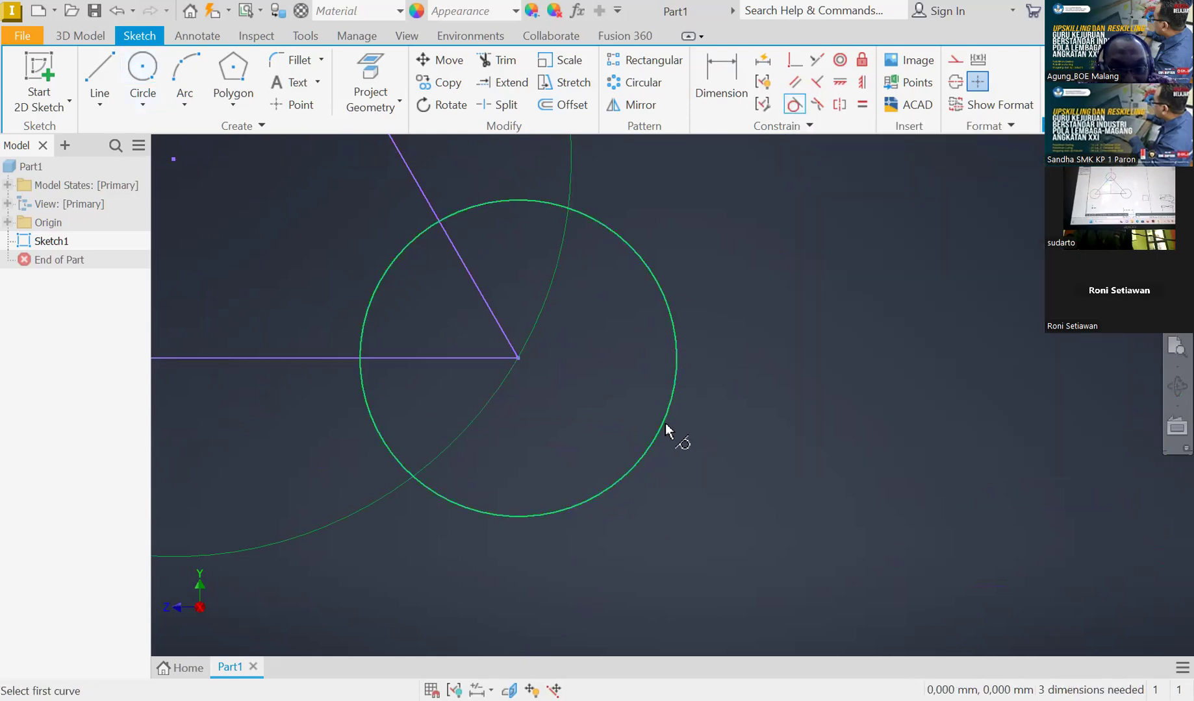
left_click(664, 452)
scroll(664, 449, "up", 4)
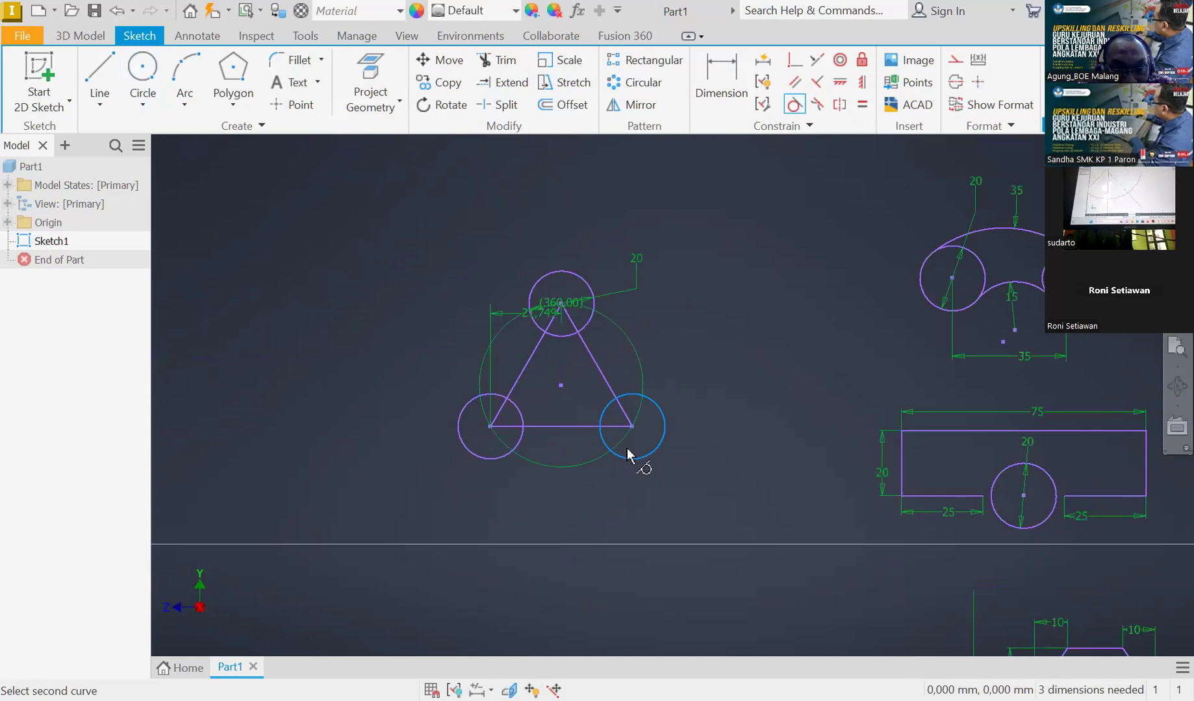
key("Escape")
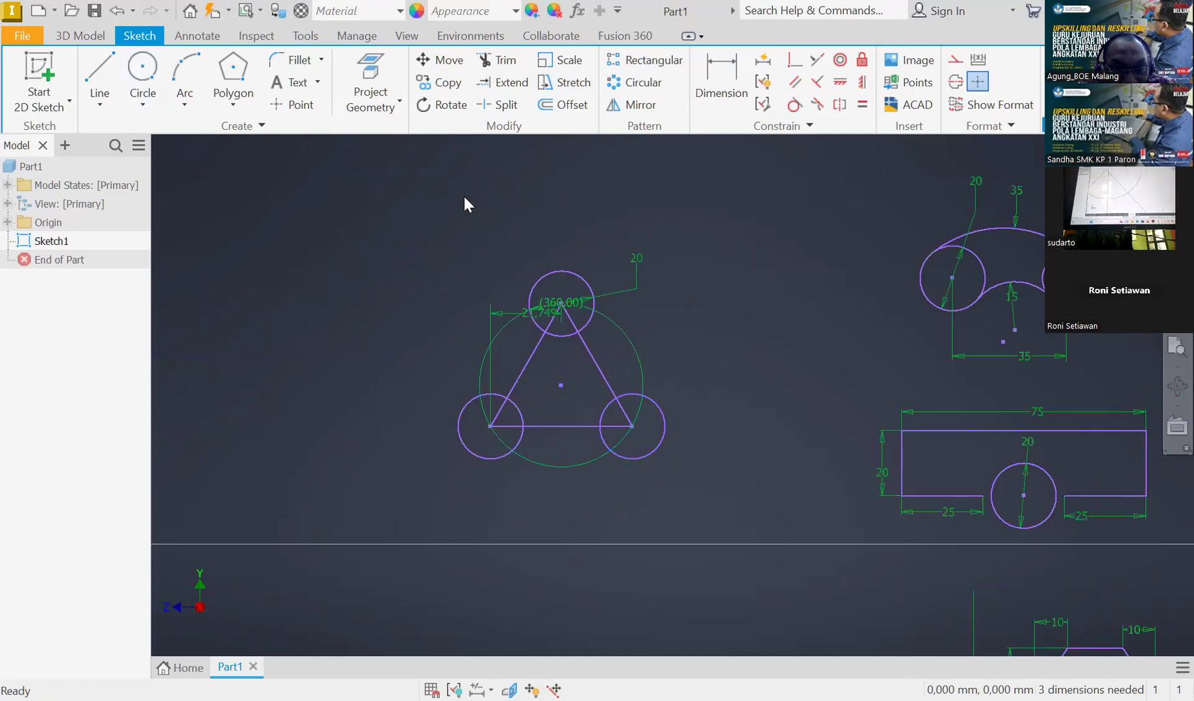
left_click(142, 70)
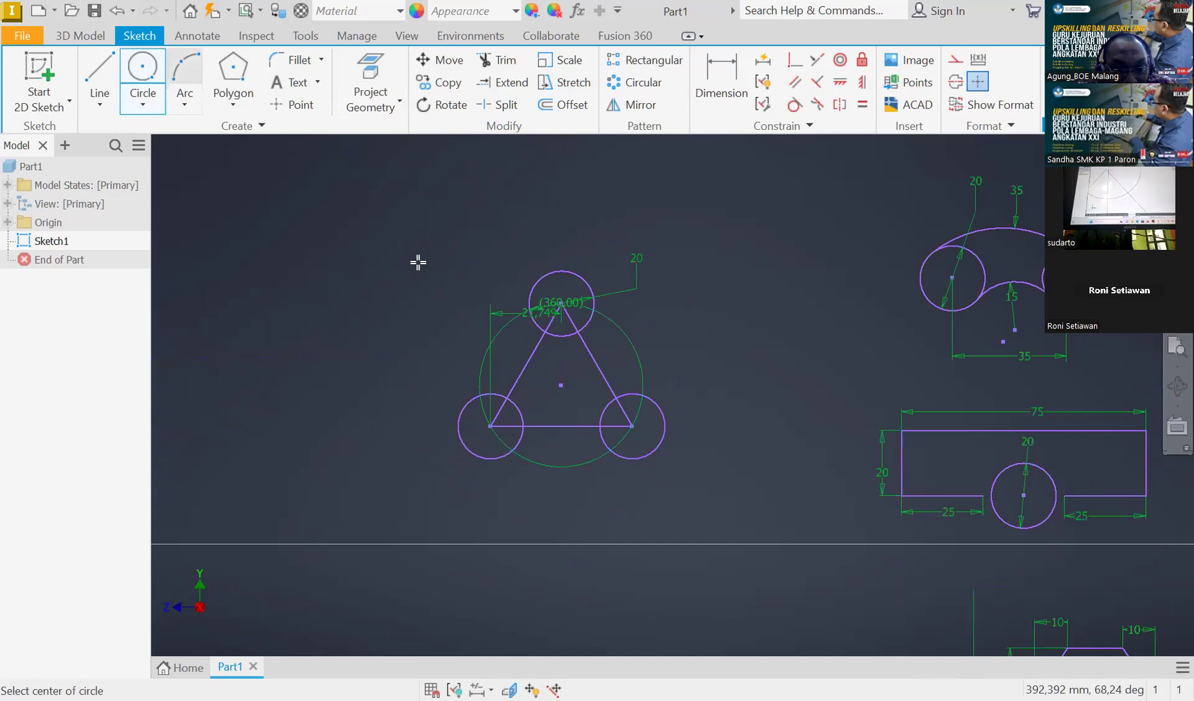
left_click(607, 449)
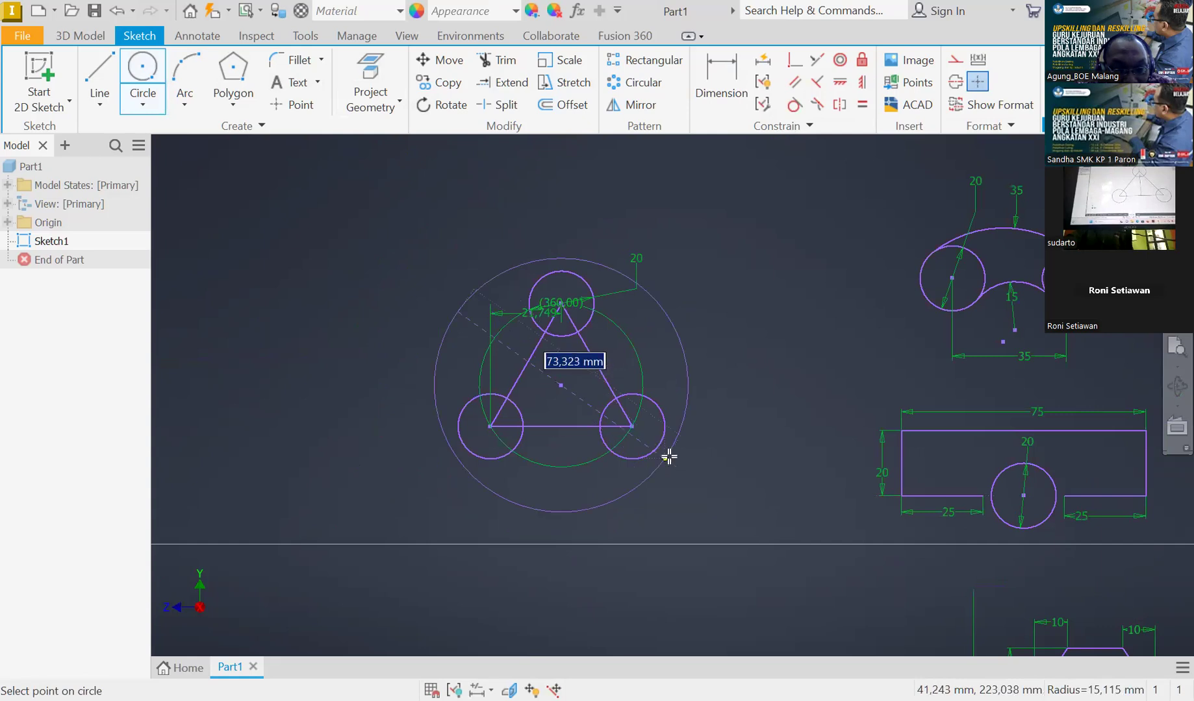
scroll(667, 475, "up", 5)
key("Escape")
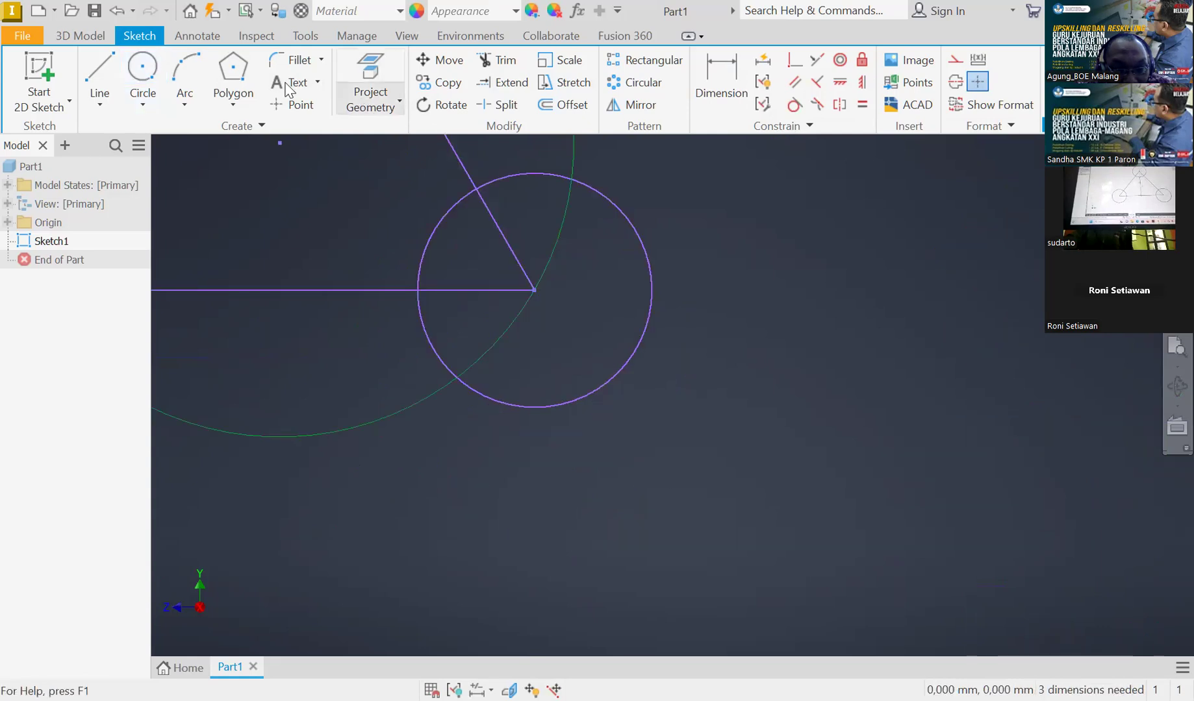
Draw a circle centred on the triangle's centre touching the outer sides of the three corner circles, removing the stray line
left_click(110, 70)
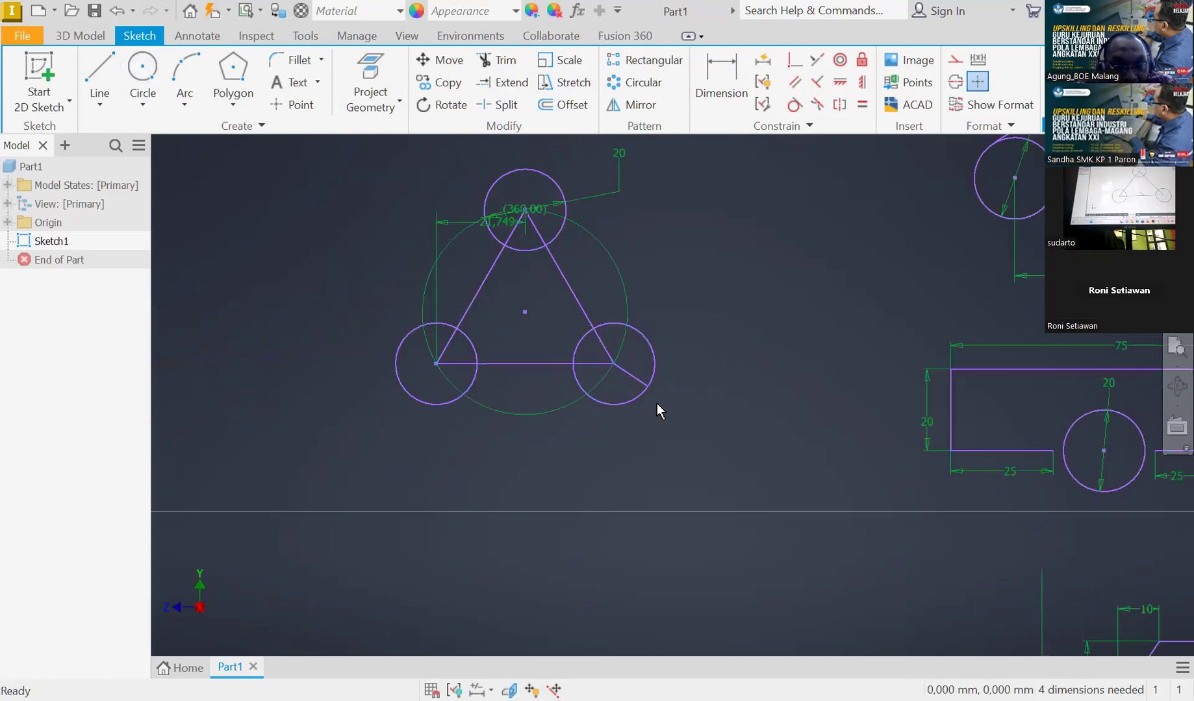
left_click(142, 70)
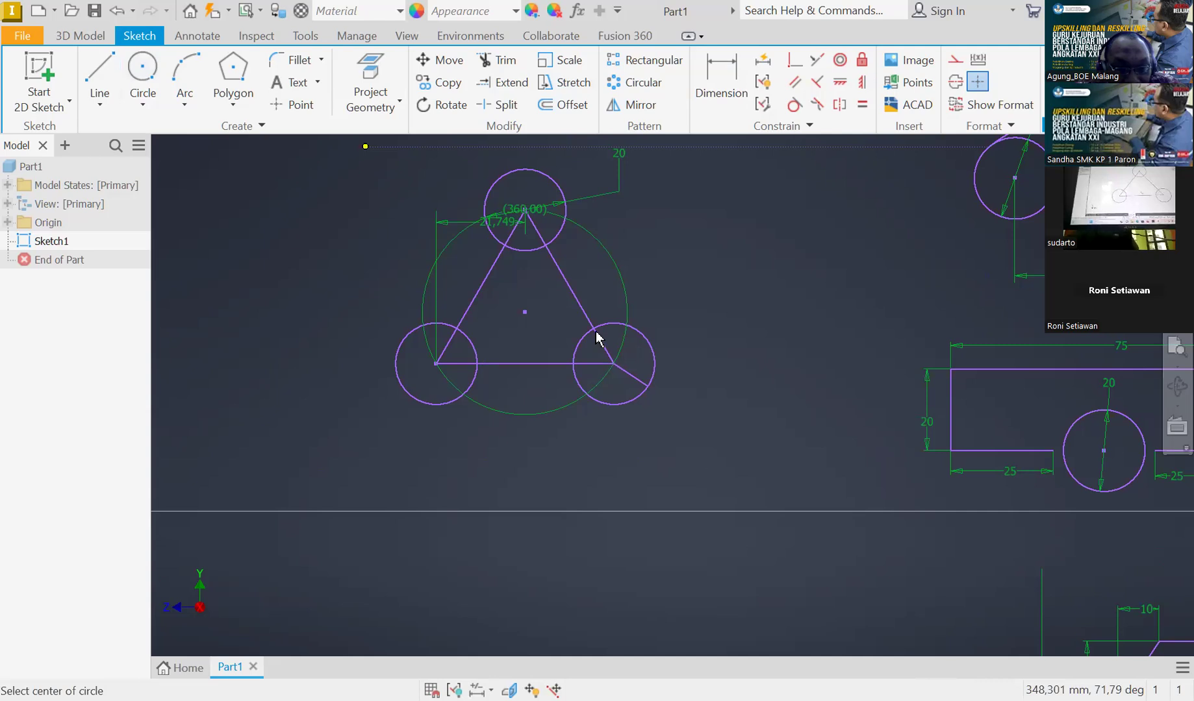
key("Escape")
scroll(602, 341, "up", 4)
key("Delete")
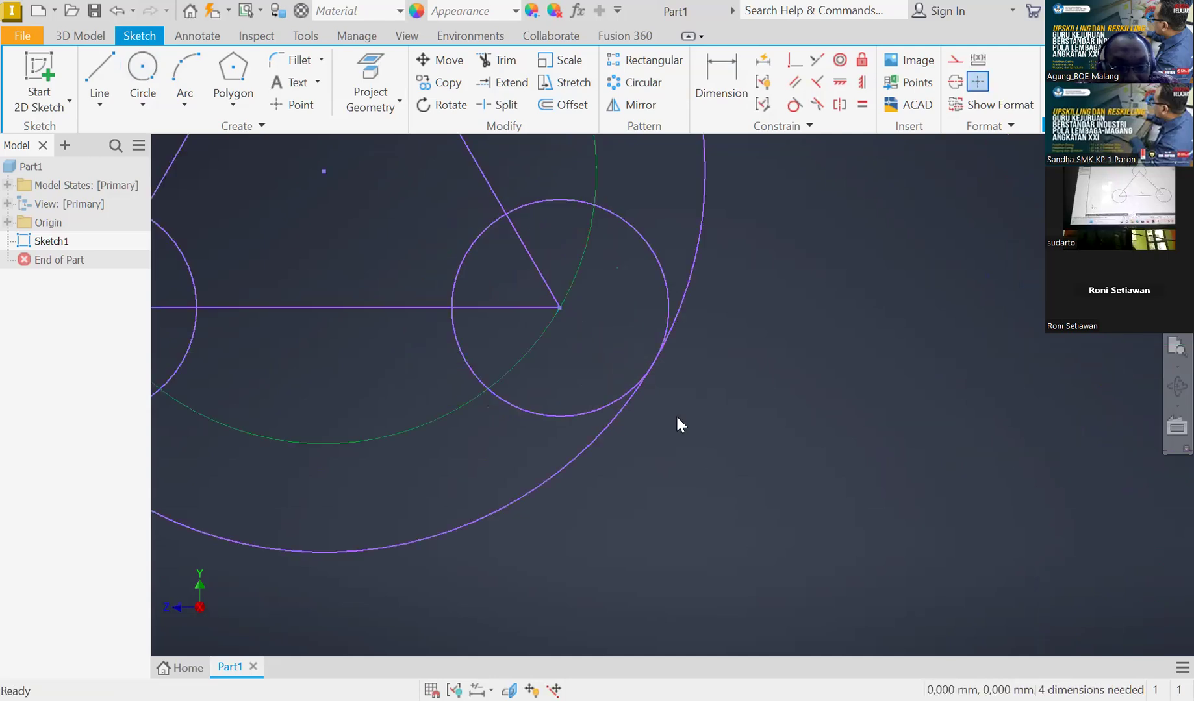
Delete the large outer circle surrounding the triangle and its corner circles
scroll(676, 419, "down", 4)
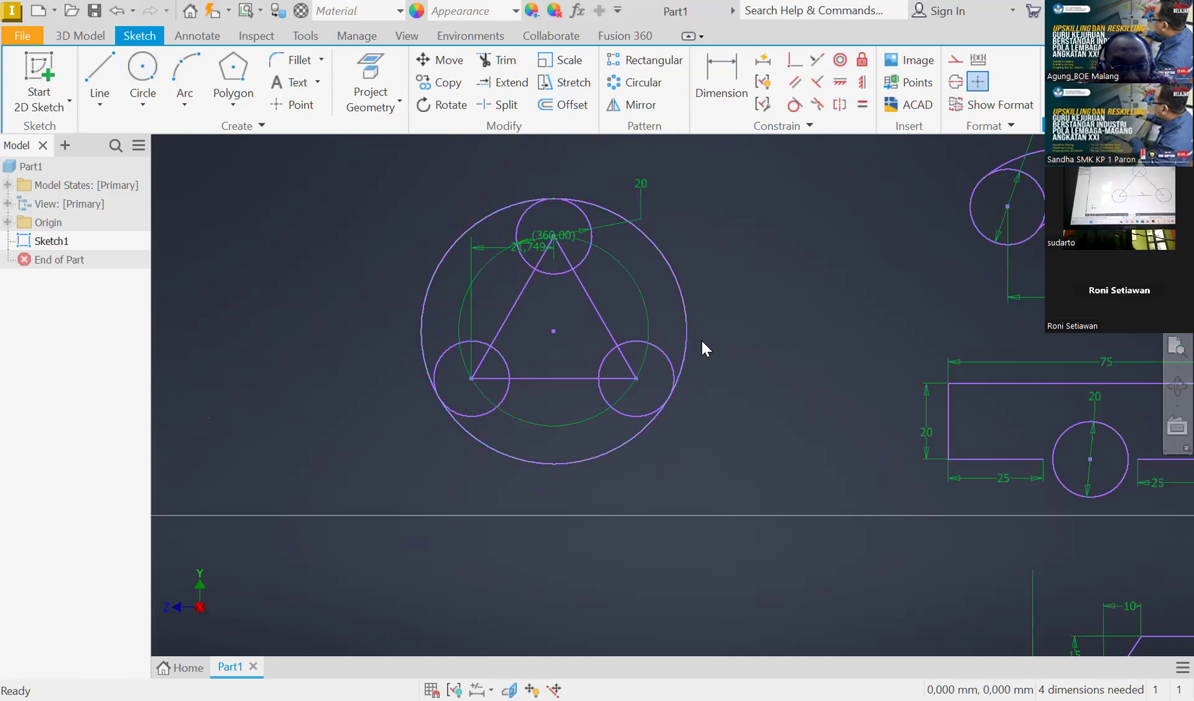
scroll(560, 197, "up", 2)
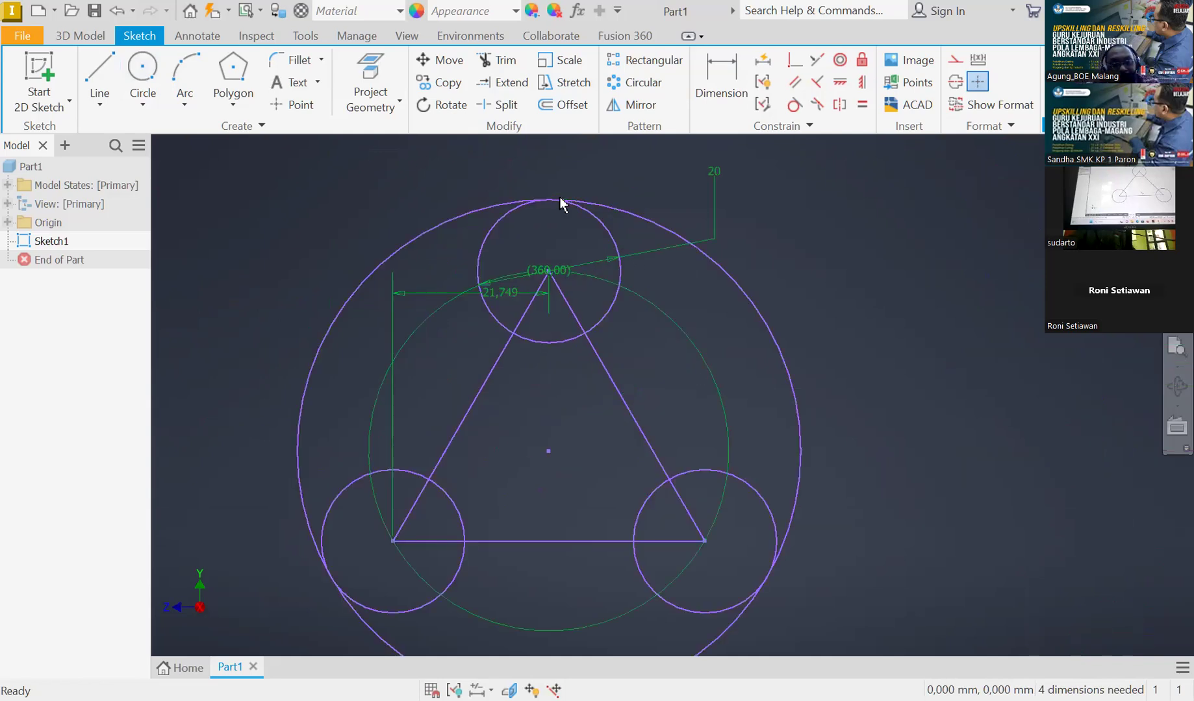
scroll(559, 196, "up", 4)
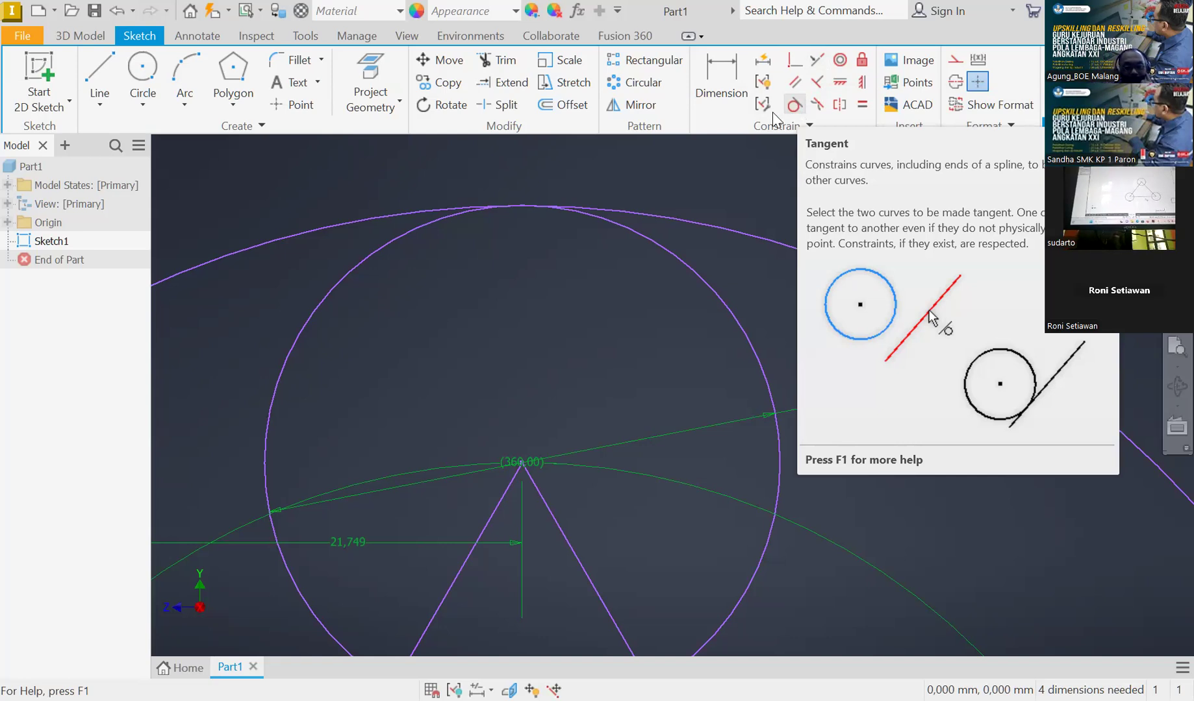
scroll(620, 306, "up", 5)
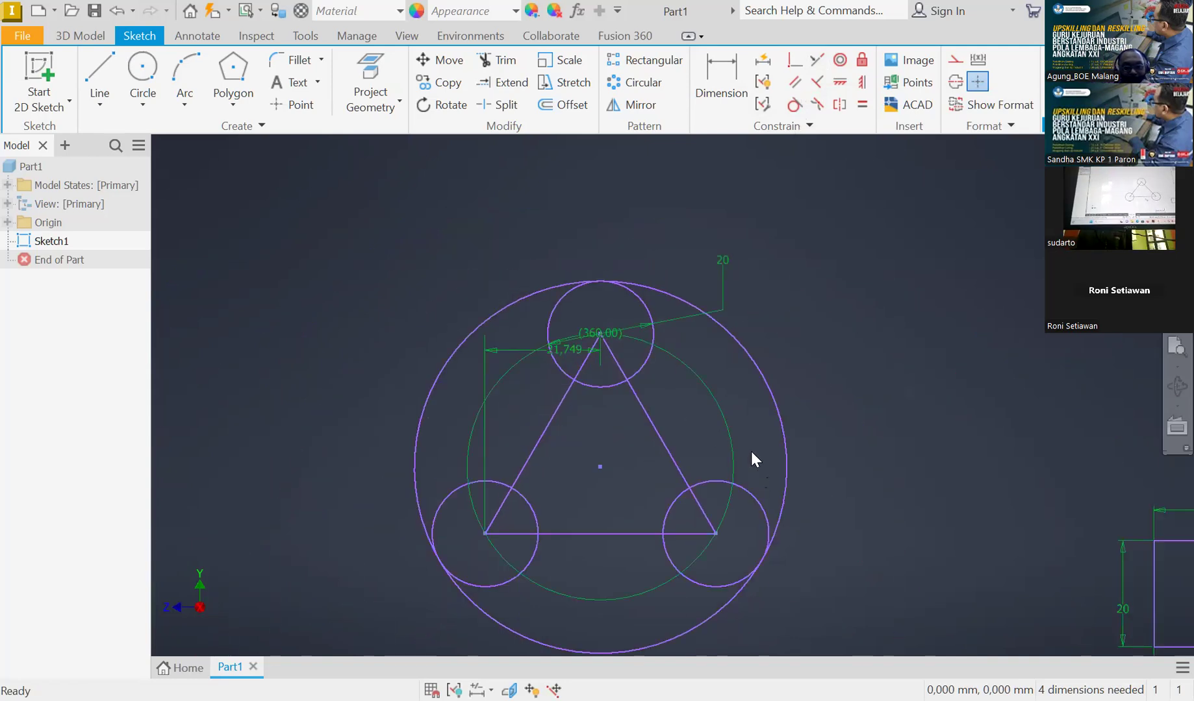
left_click(750, 367)
key("Delete")
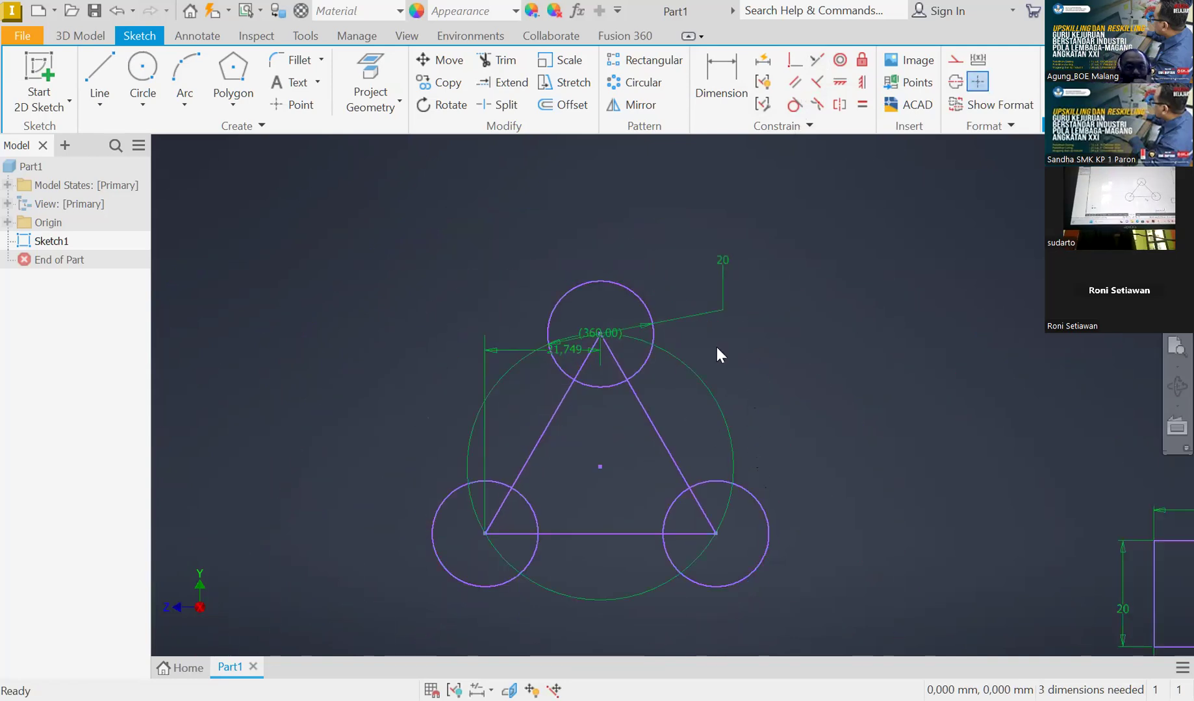
Try drawing a circle at the triangle's centre reaching the apex circle, then delete it
left_click(142, 70)
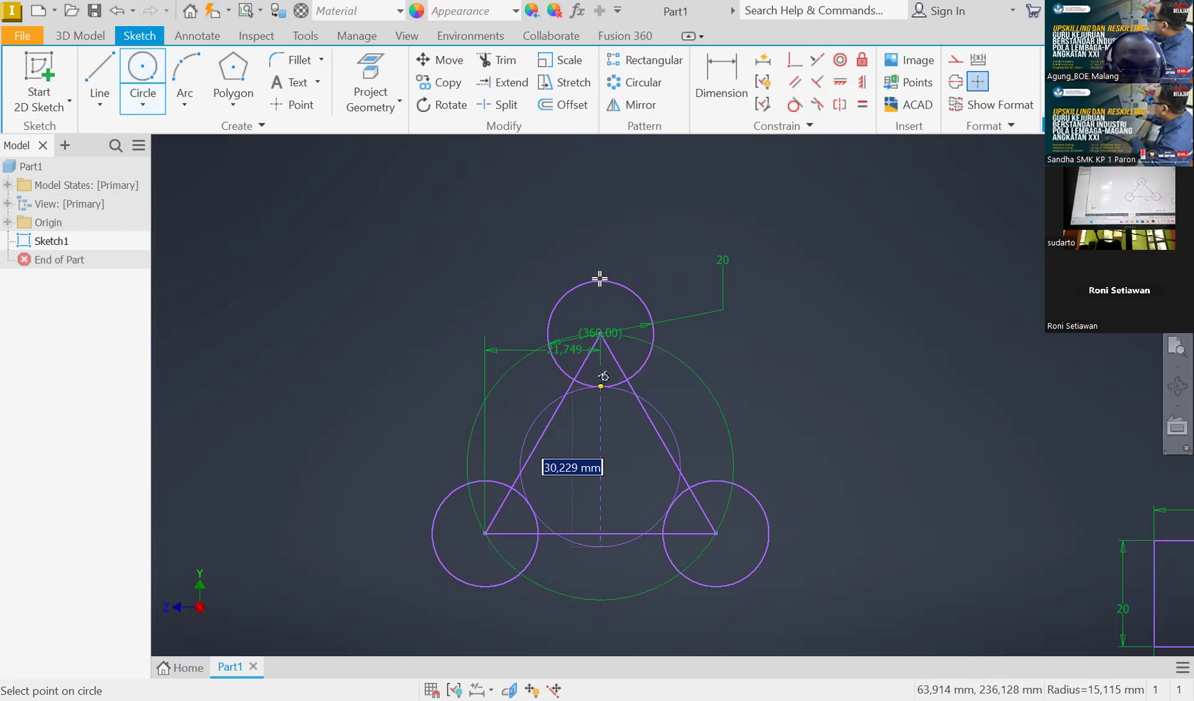
scroll(600, 280, "down", 2)
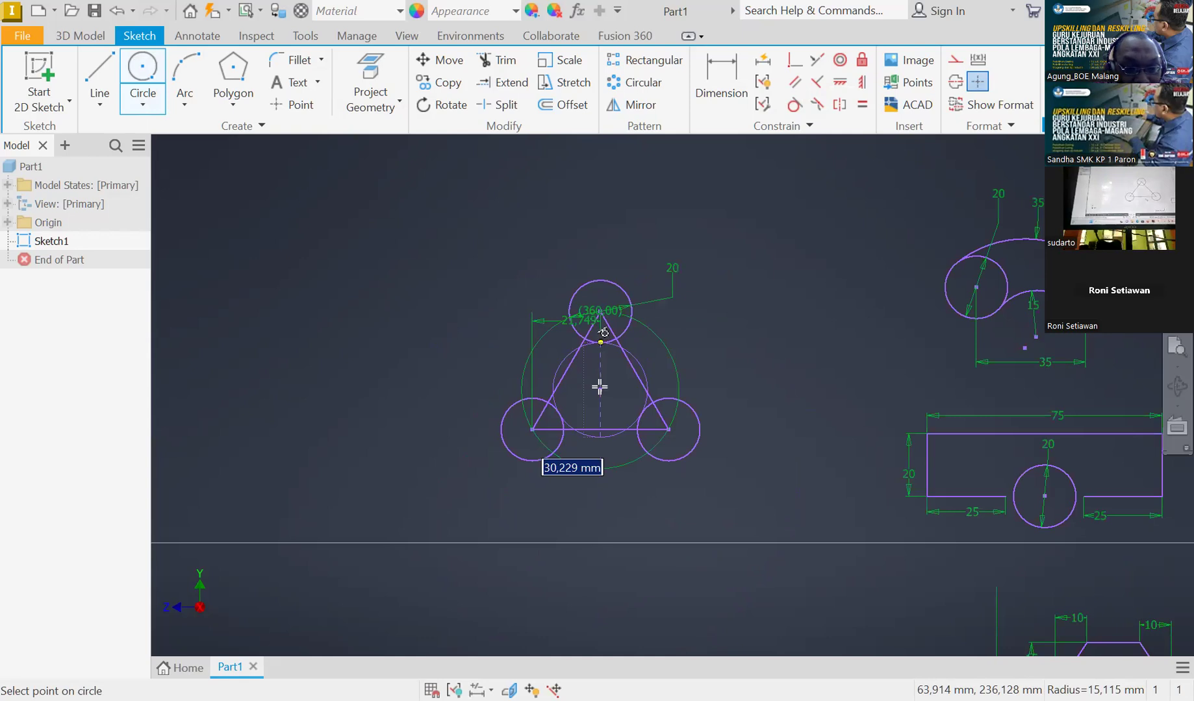
scroll(600, 337, "up", 5)
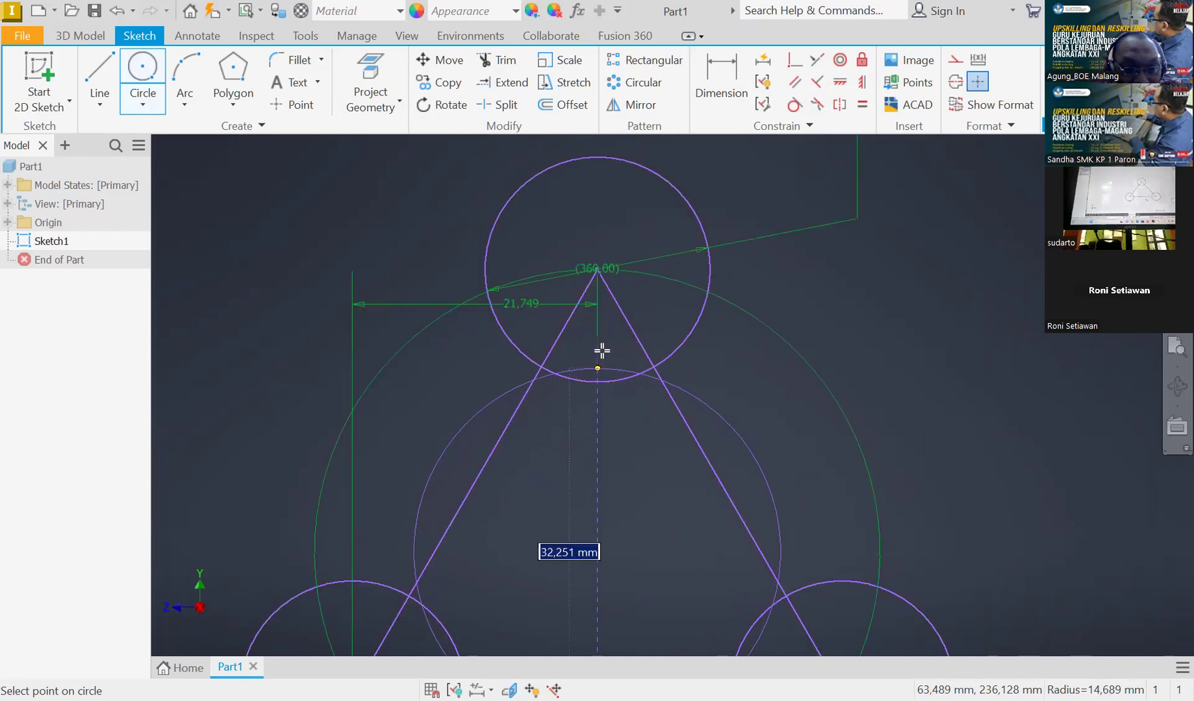
left_click(597, 156)
scroll(599, 254, "up", 2)
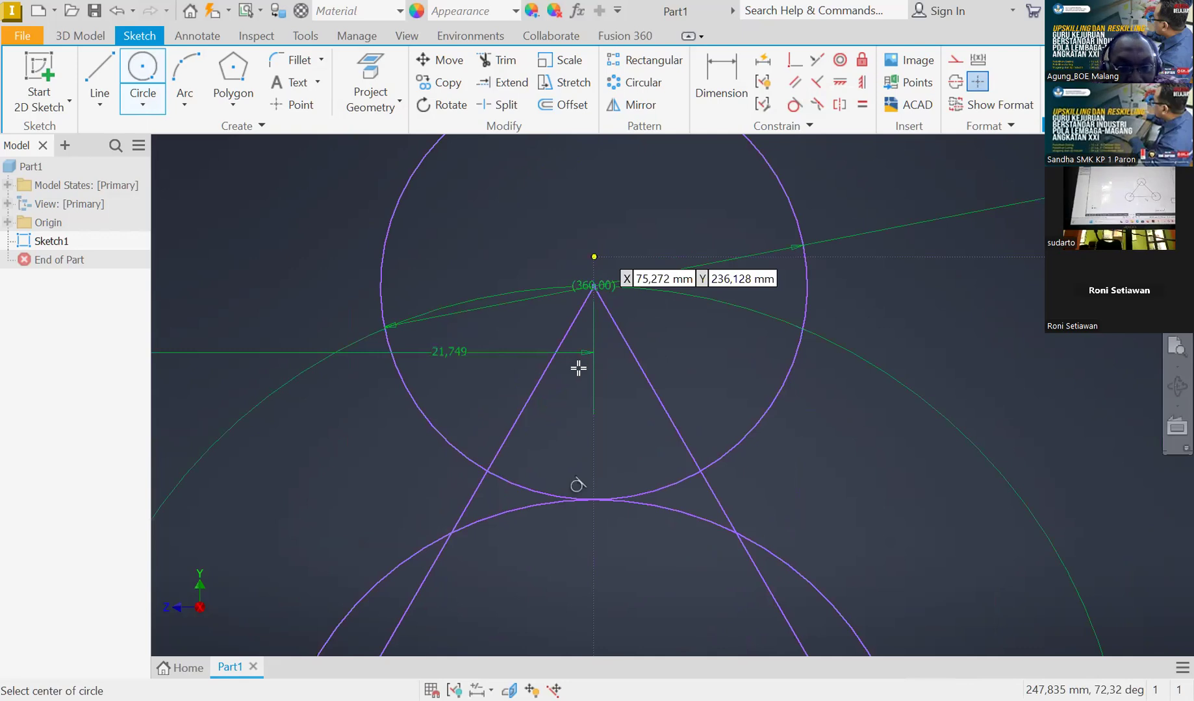
key("Escape")
scroll(570, 319, "down", 3)
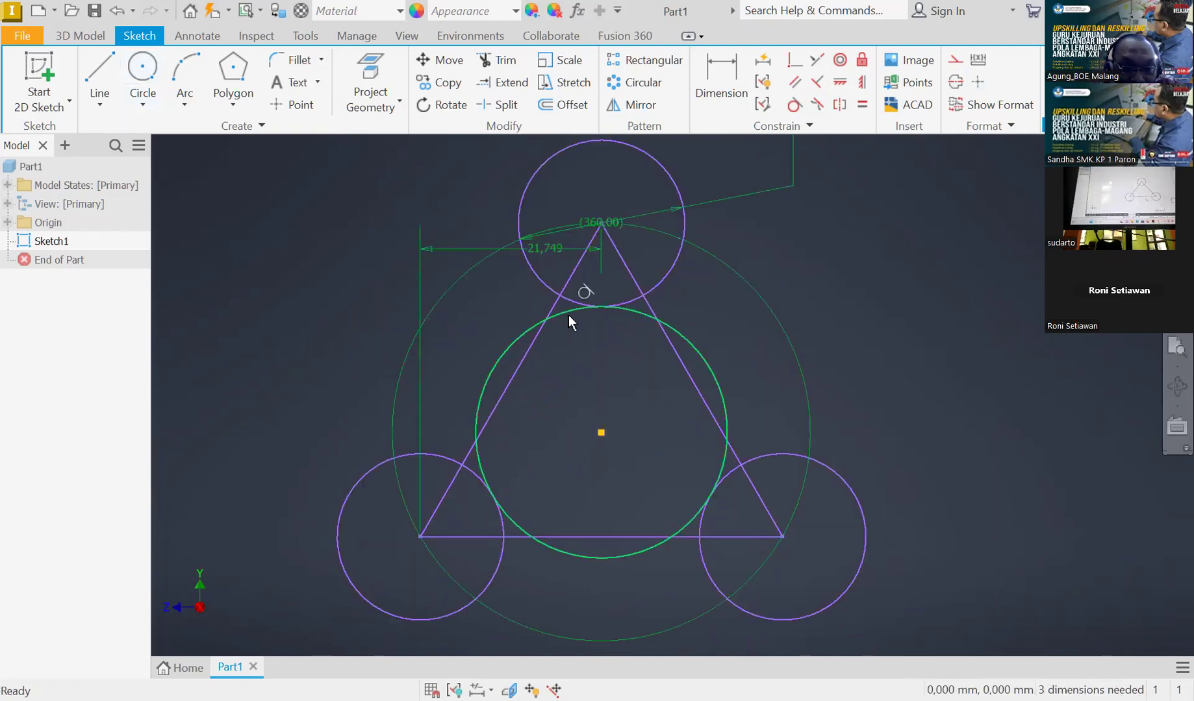
key("Delete")
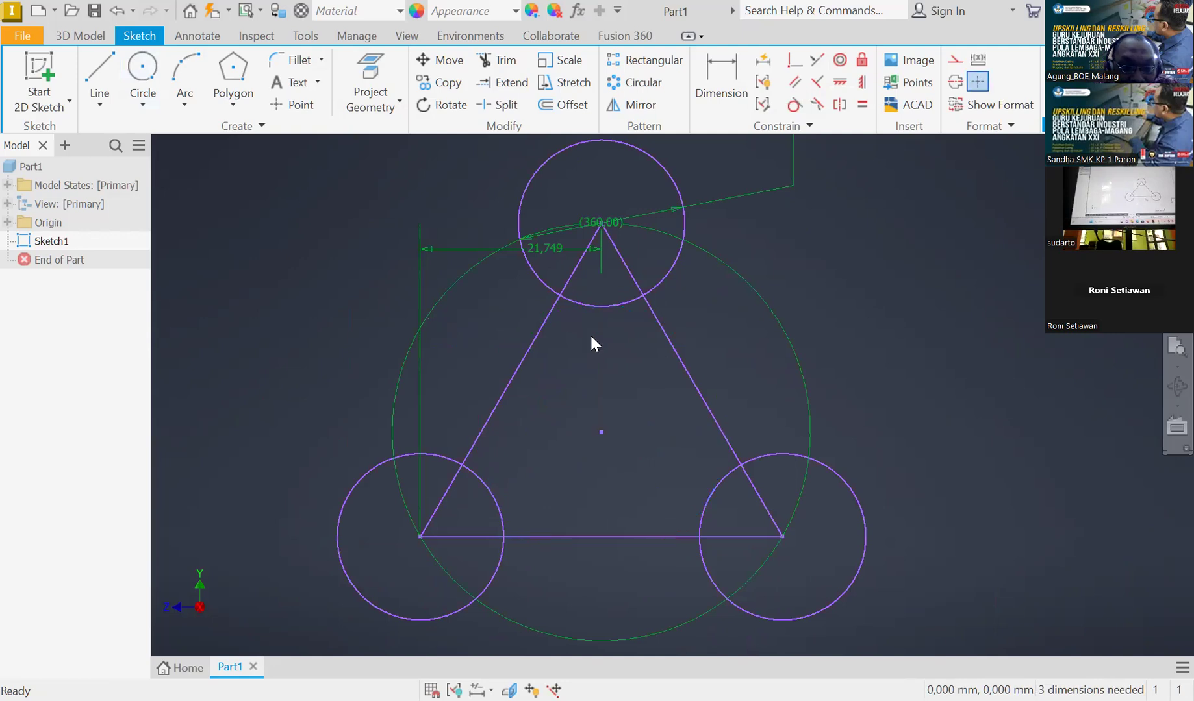
Draw a circle centred on the triangle's centre, about 74 mm in diameter, enclosing the three corner circles
scroll(591, 335, "down", 2)
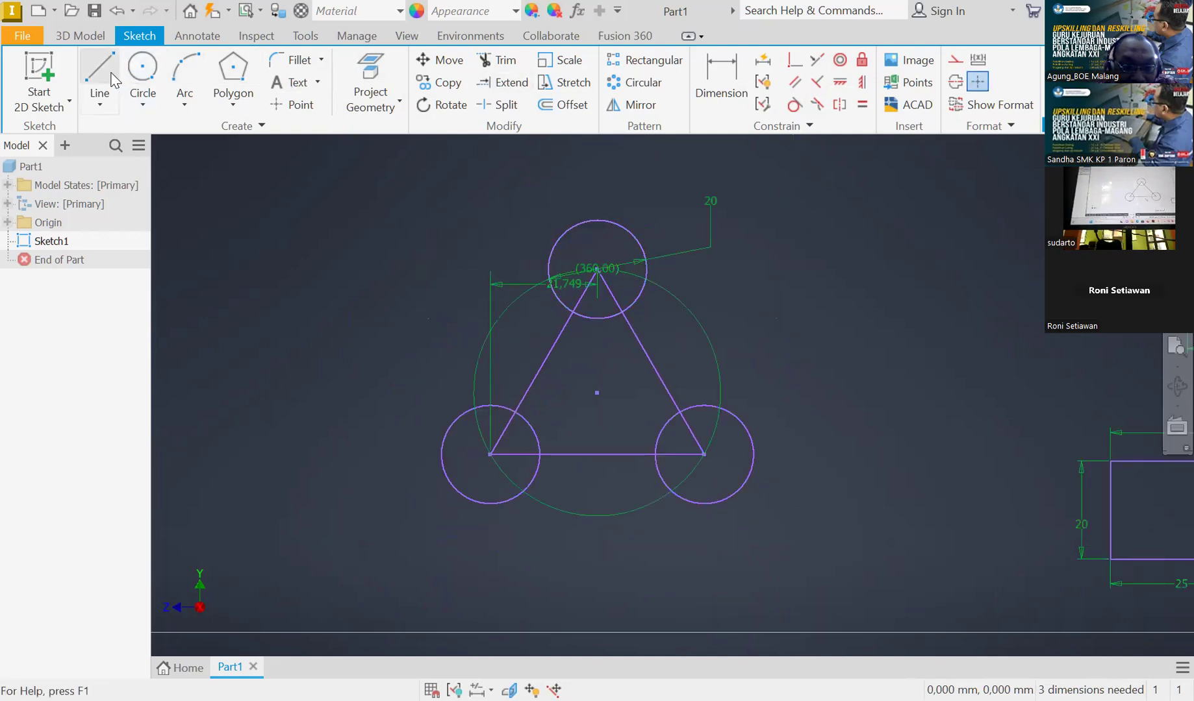
left_click(146, 69)
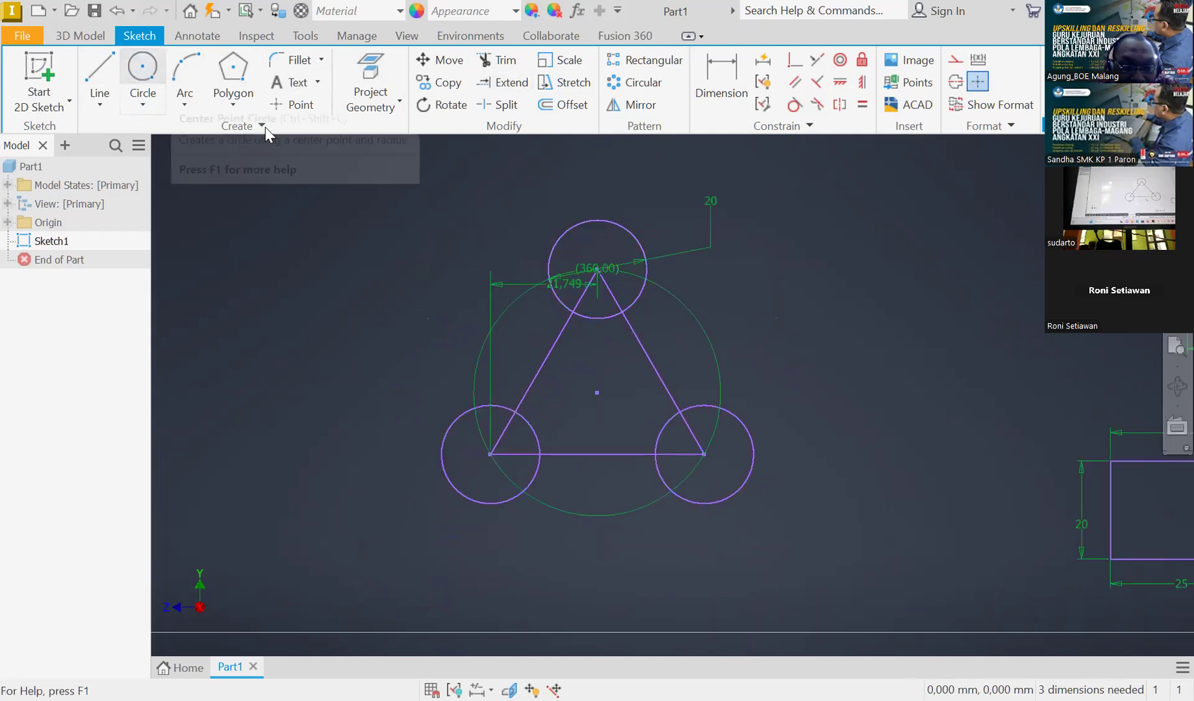
left_click(599, 395)
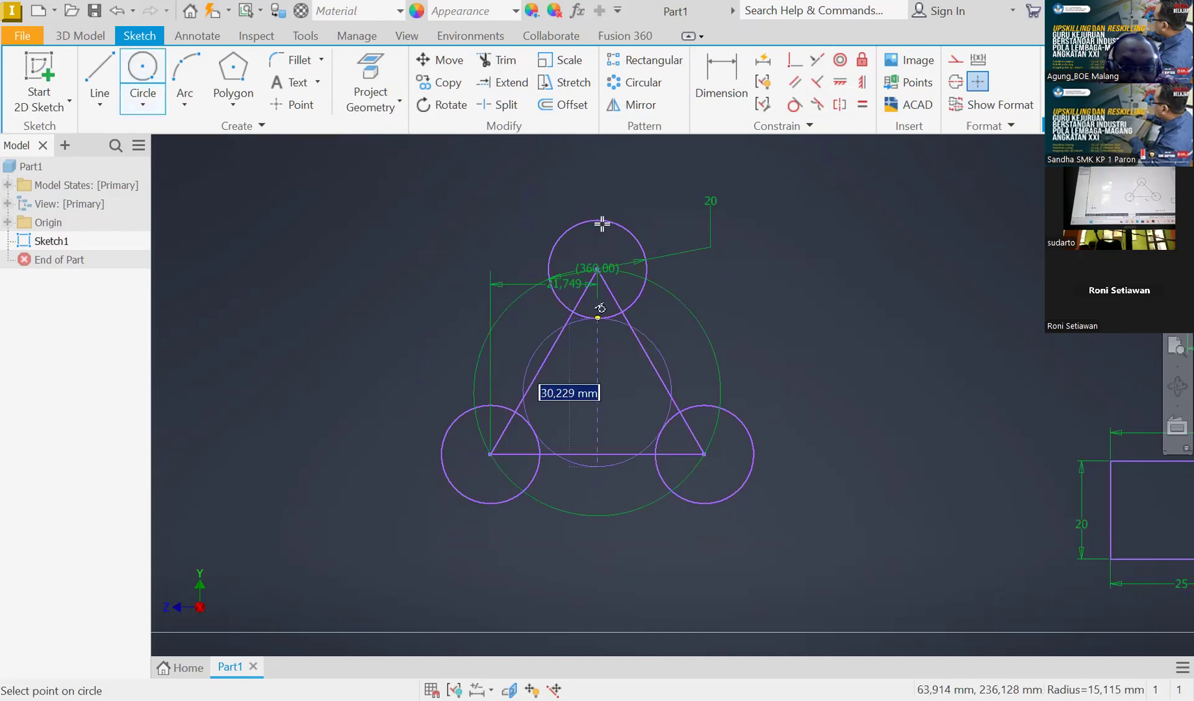
scroll(608, 243, "up", 5)
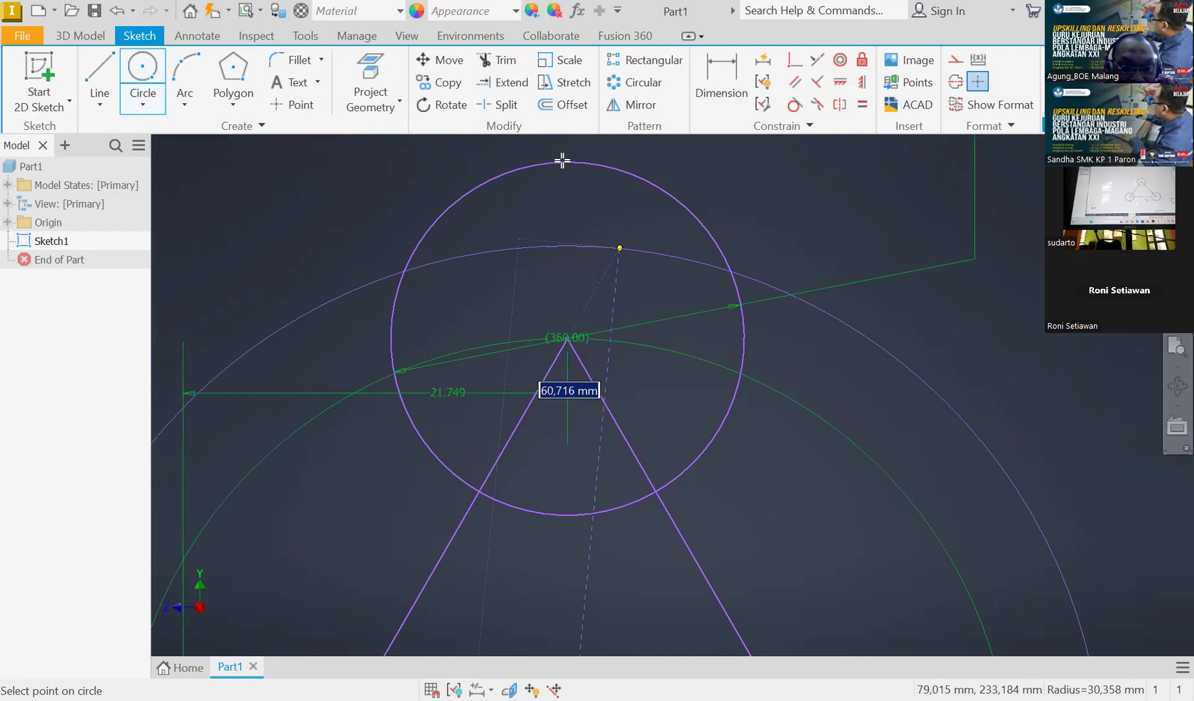
scroll(557, 208, "down", 5)
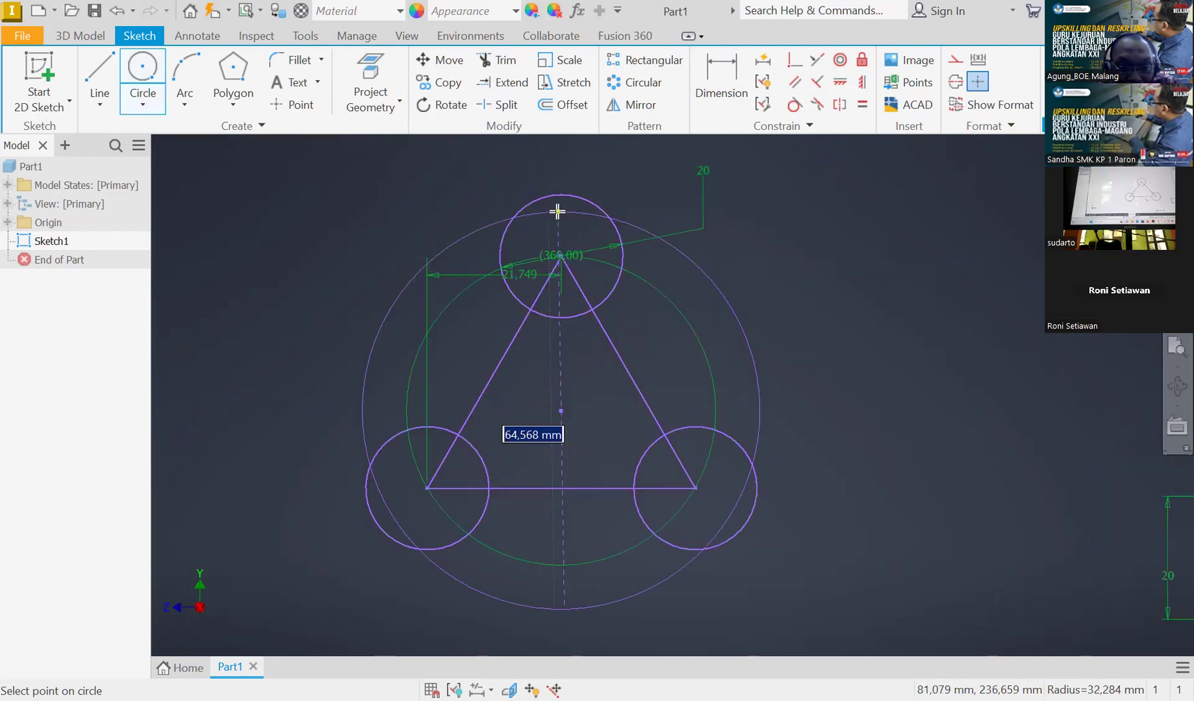
scroll(559, 181, "up", 5)
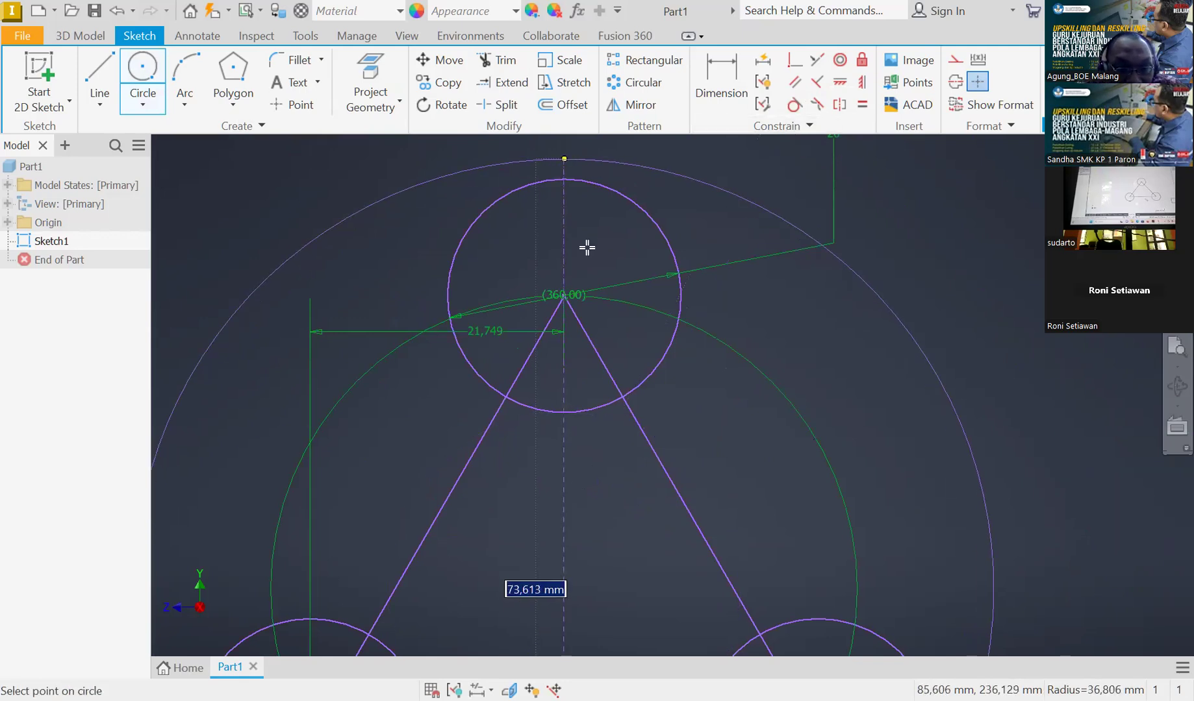
key("Return")
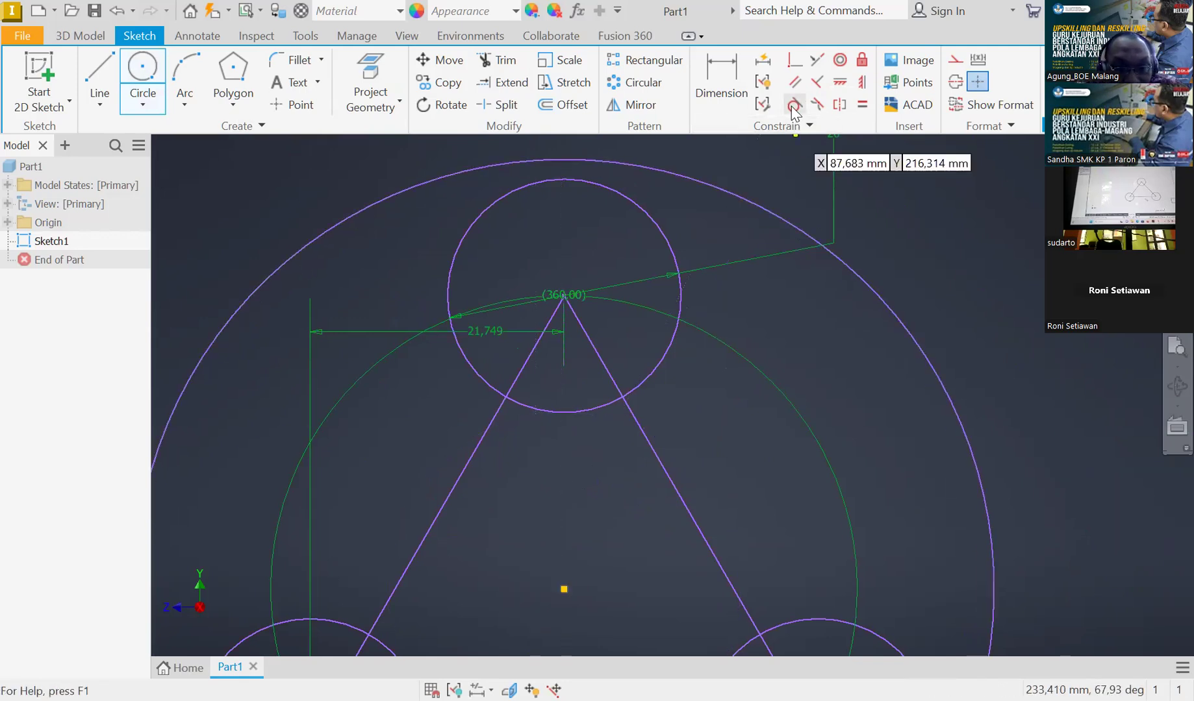
Apply a Tangent constraint between the outer circle and the apex circle
left_click(793, 106)
left_click(582, 180)
left_click(589, 168)
scroll(584, 179, "down", 3)
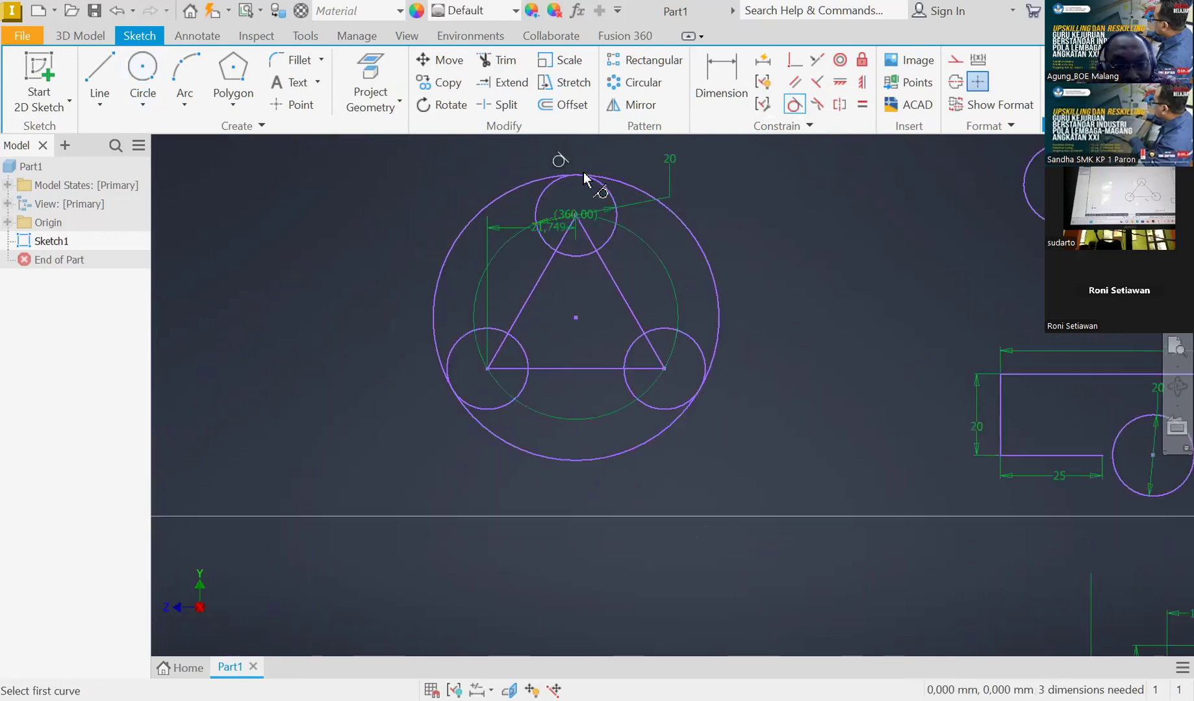
scroll(525, 407, "up", 4)
scroll(524, 407, "down", 2)
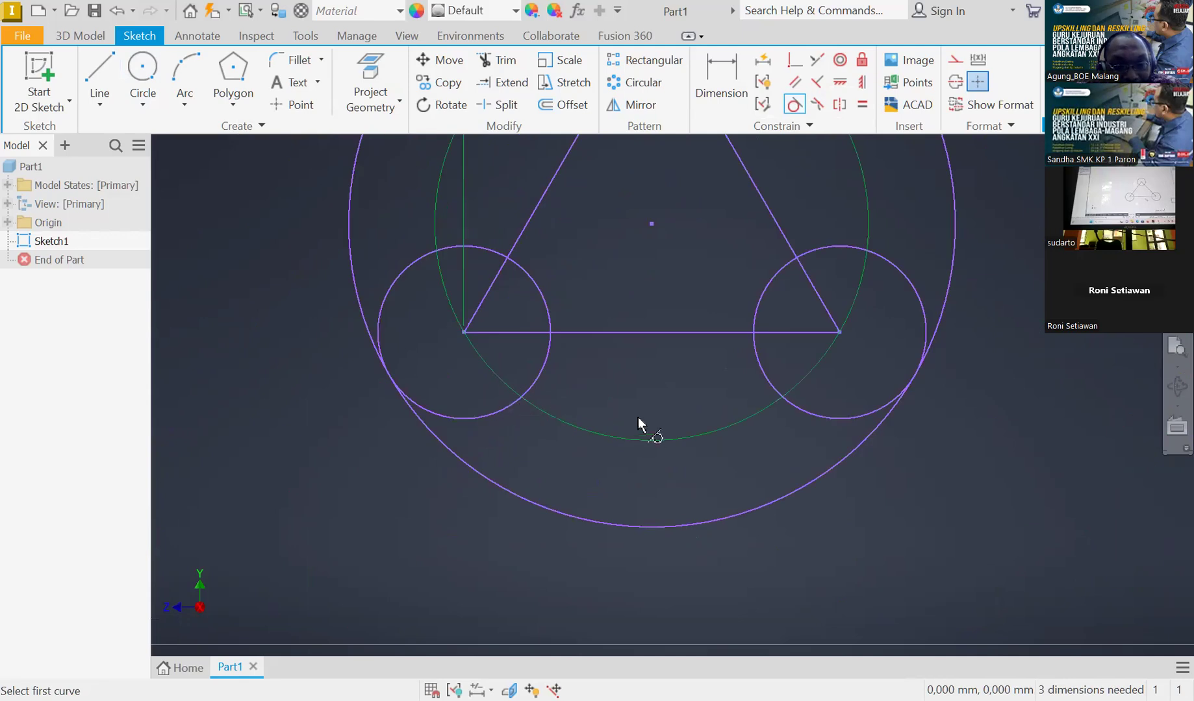
scroll(675, 494, "down", 3)
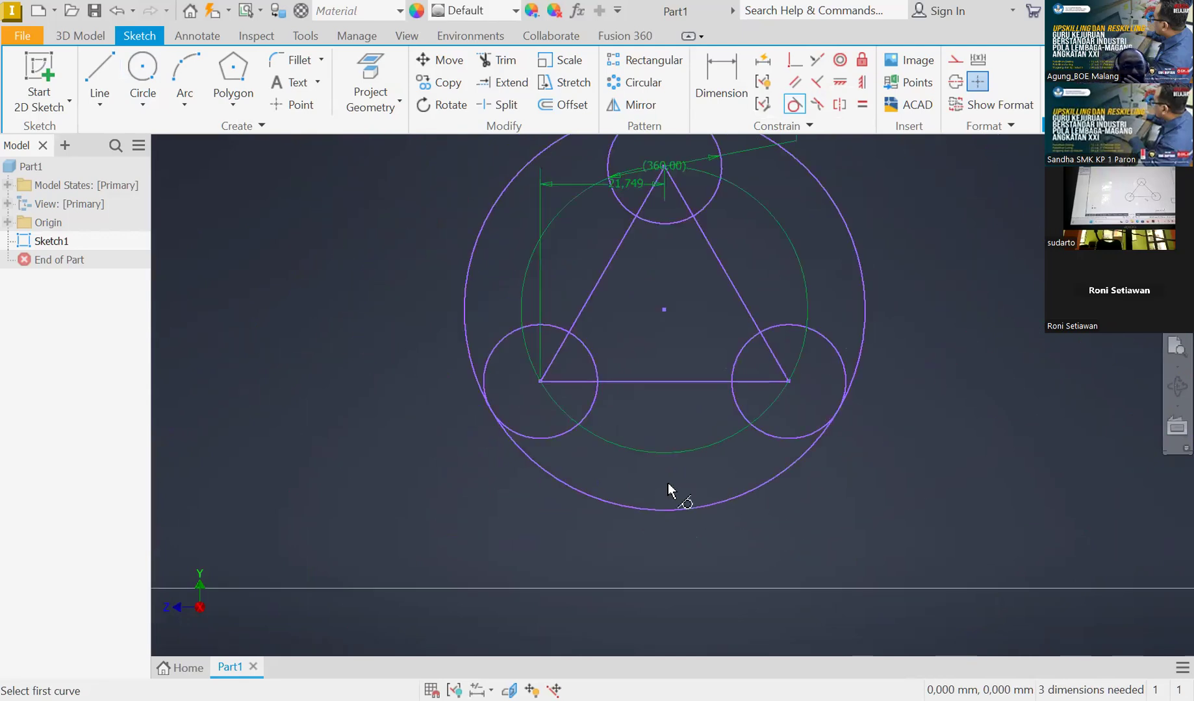
scroll(698, 474, "up", 2)
scroll(747, 389, "down", 3)
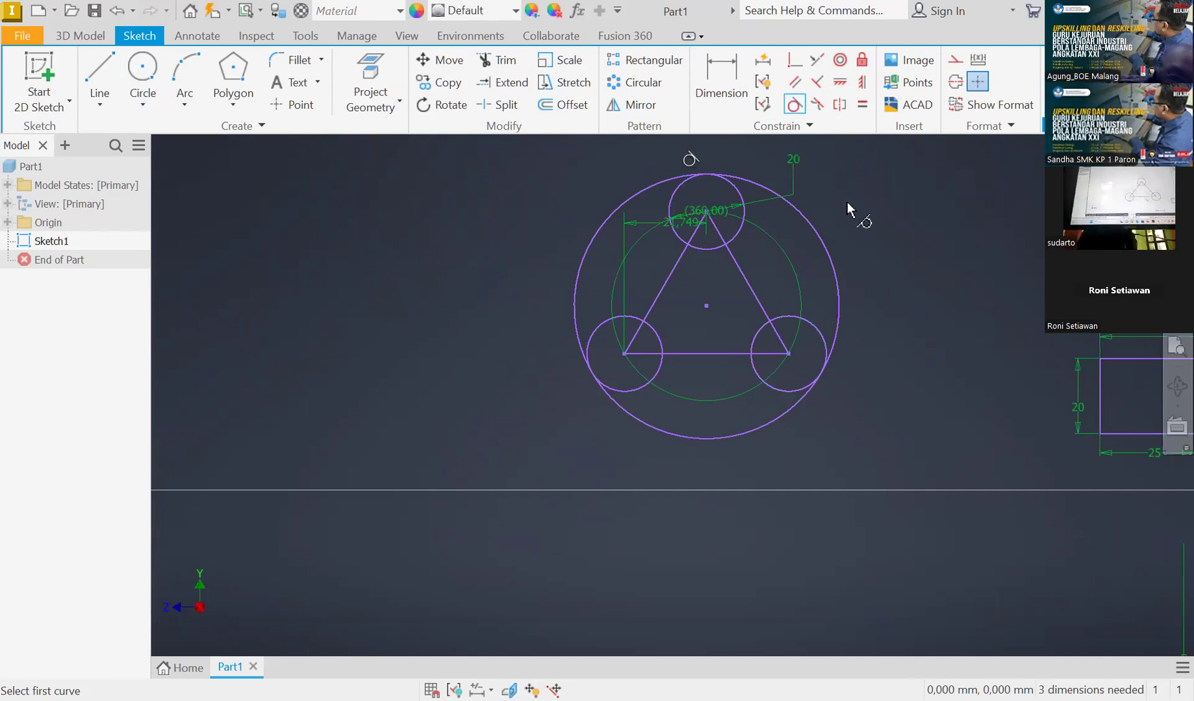
key("Escape")
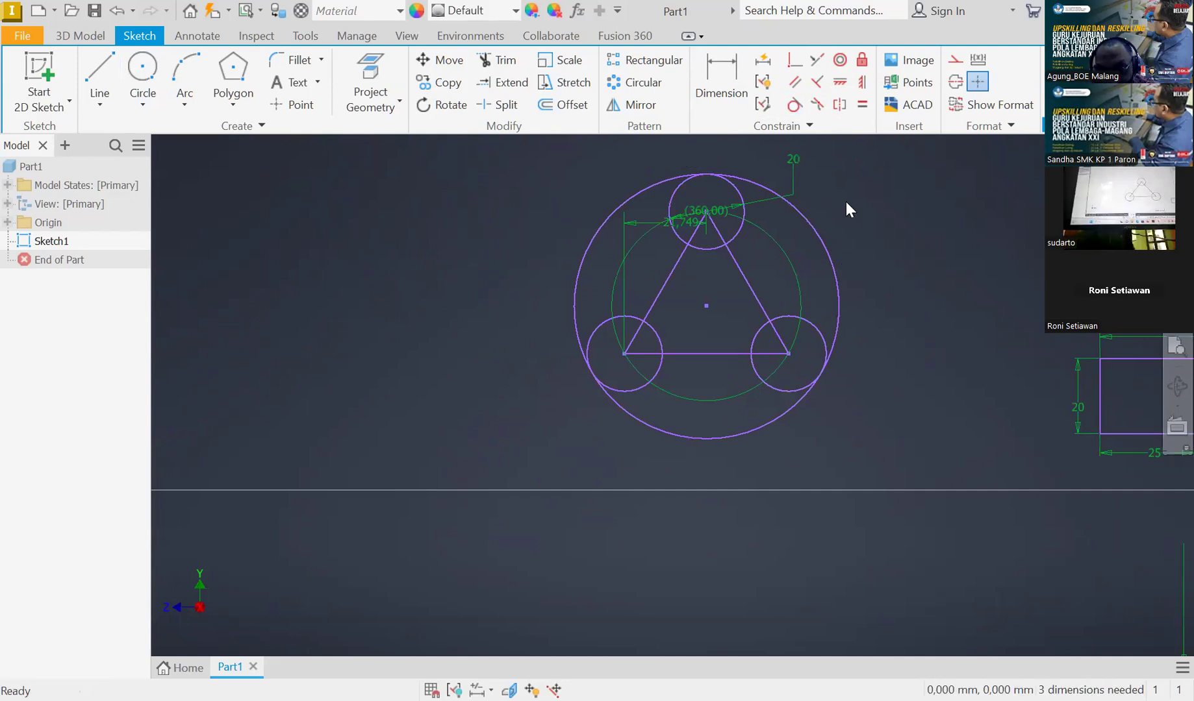
scroll(846, 203, "up", 3)
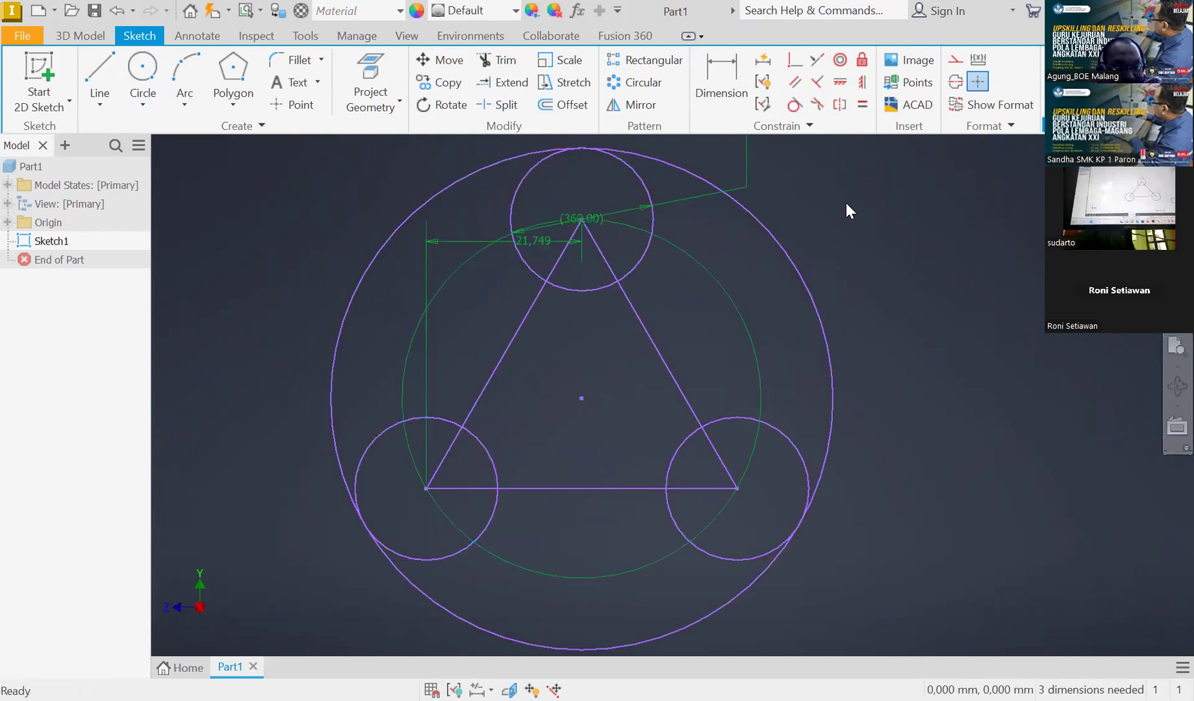